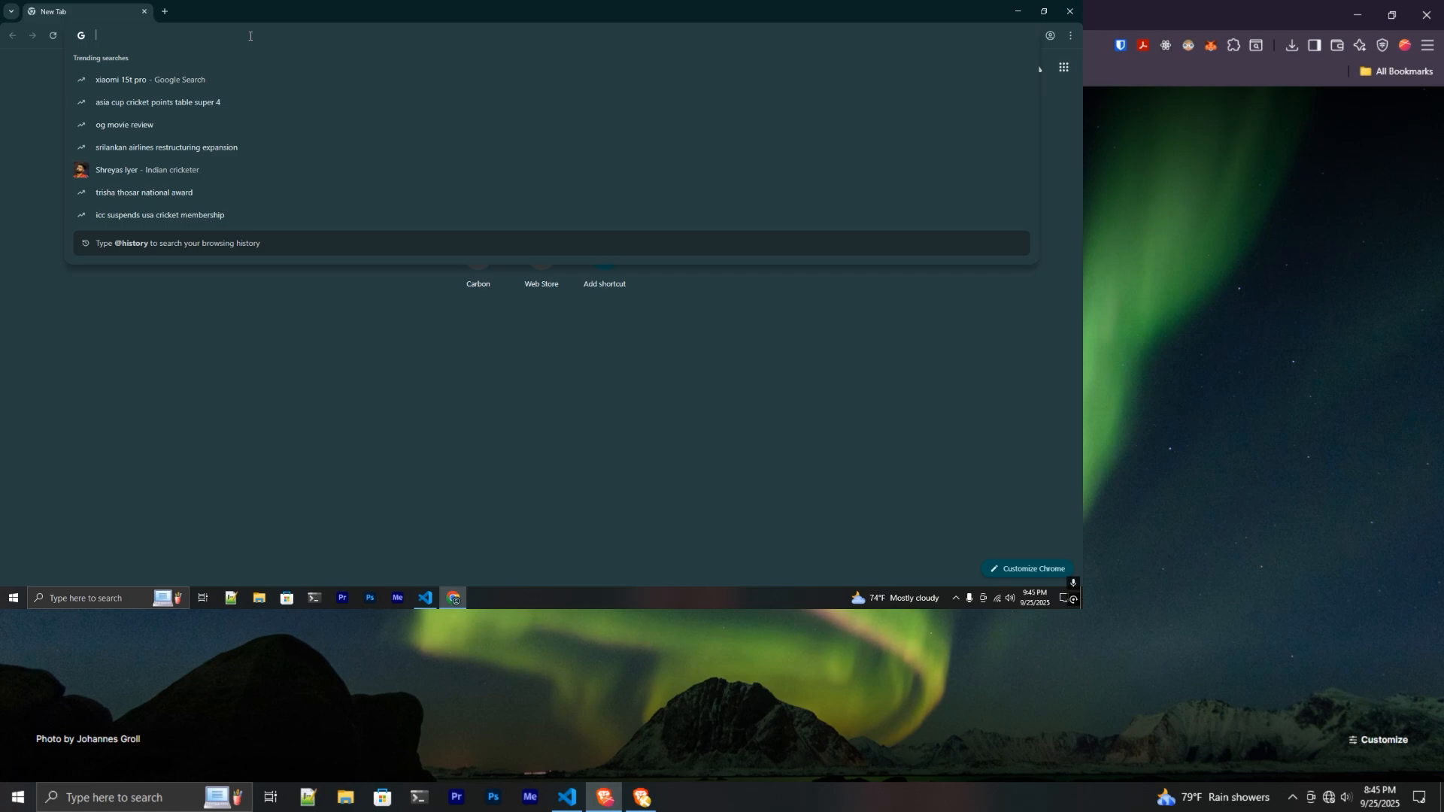
# - Search Google for 'nodejs' from the Chrome address bar
pyautogui.write('node')
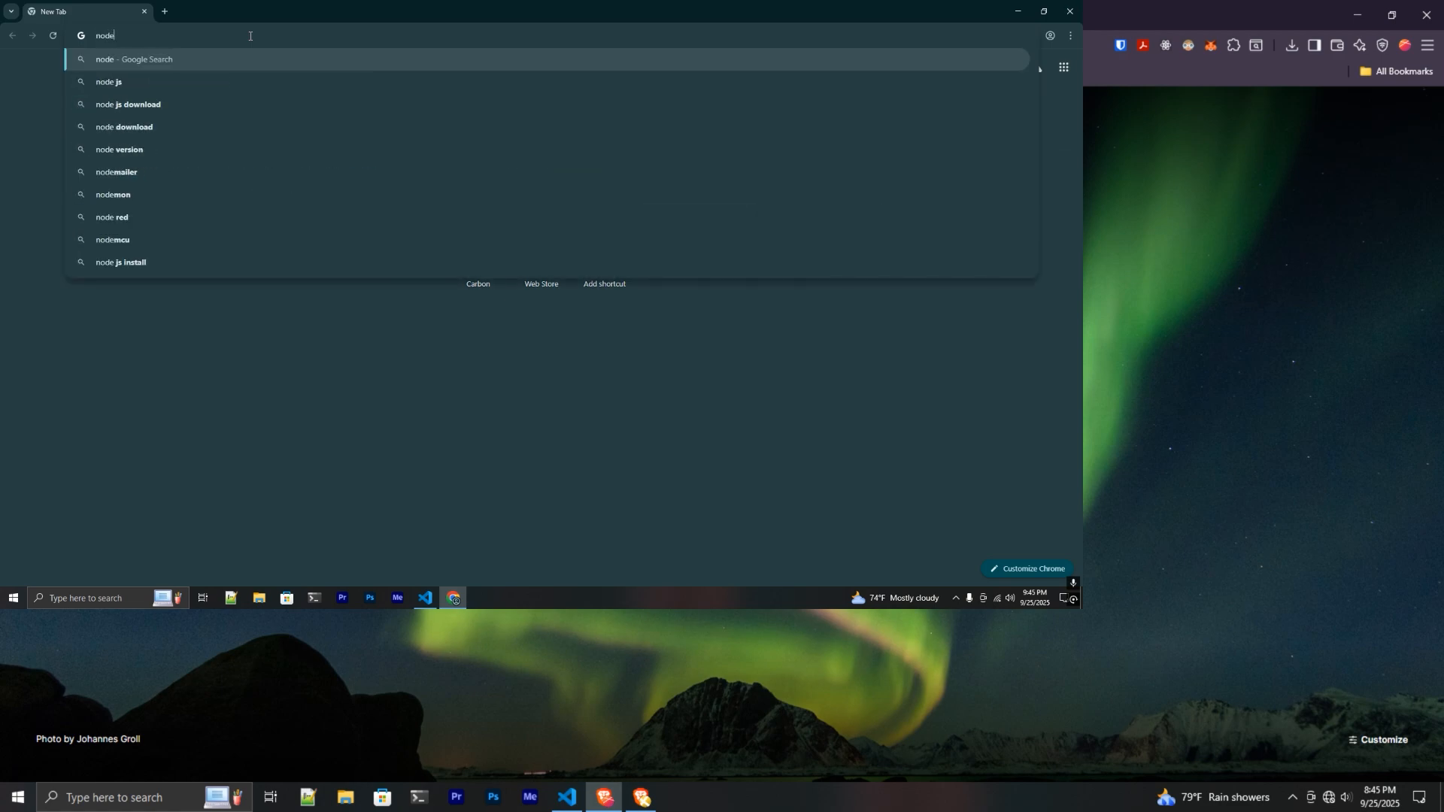
pyautogui.write('js')
pyautogui.press('Return')
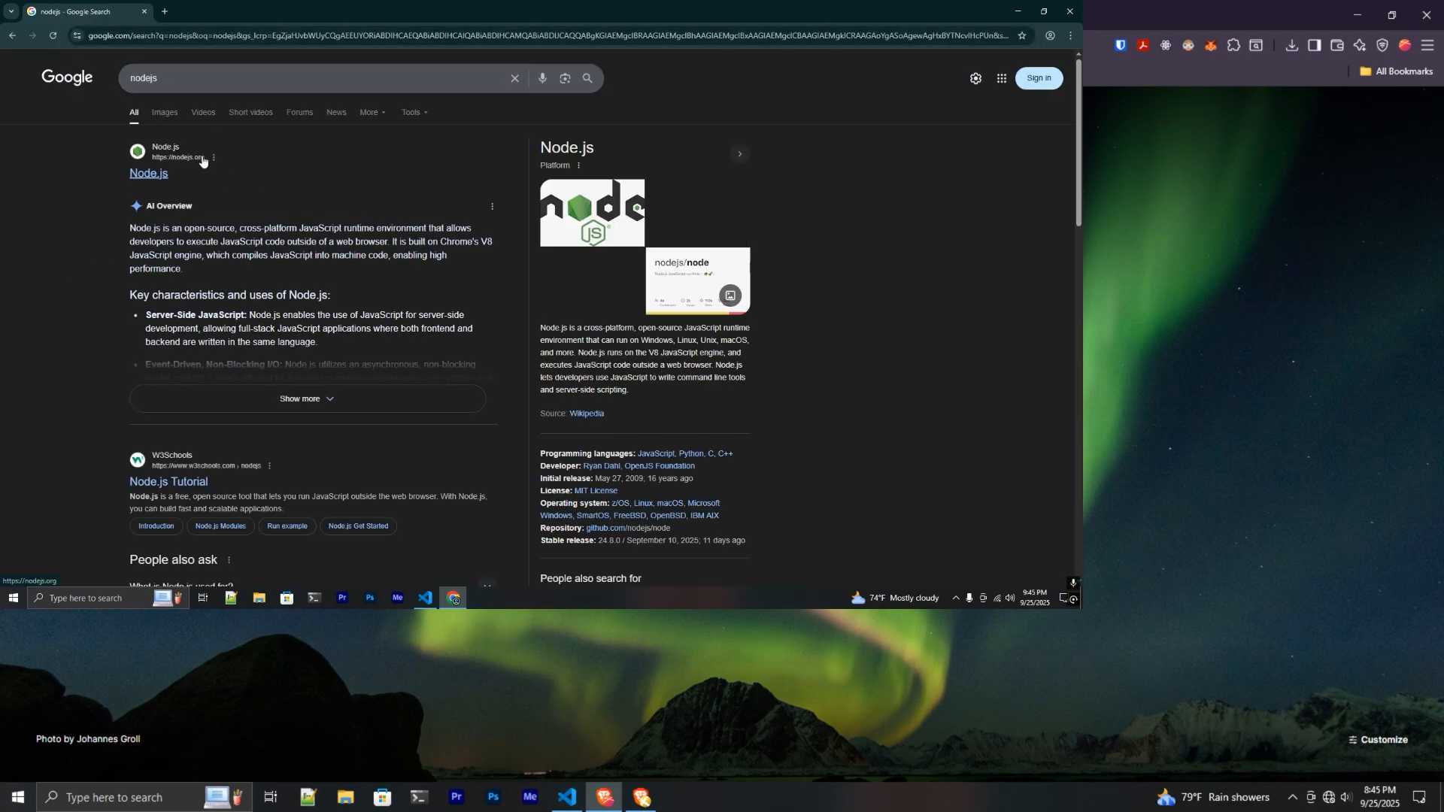
# - Go to the official nodejs.org site and its Download page
pyautogui.click(149, 173)
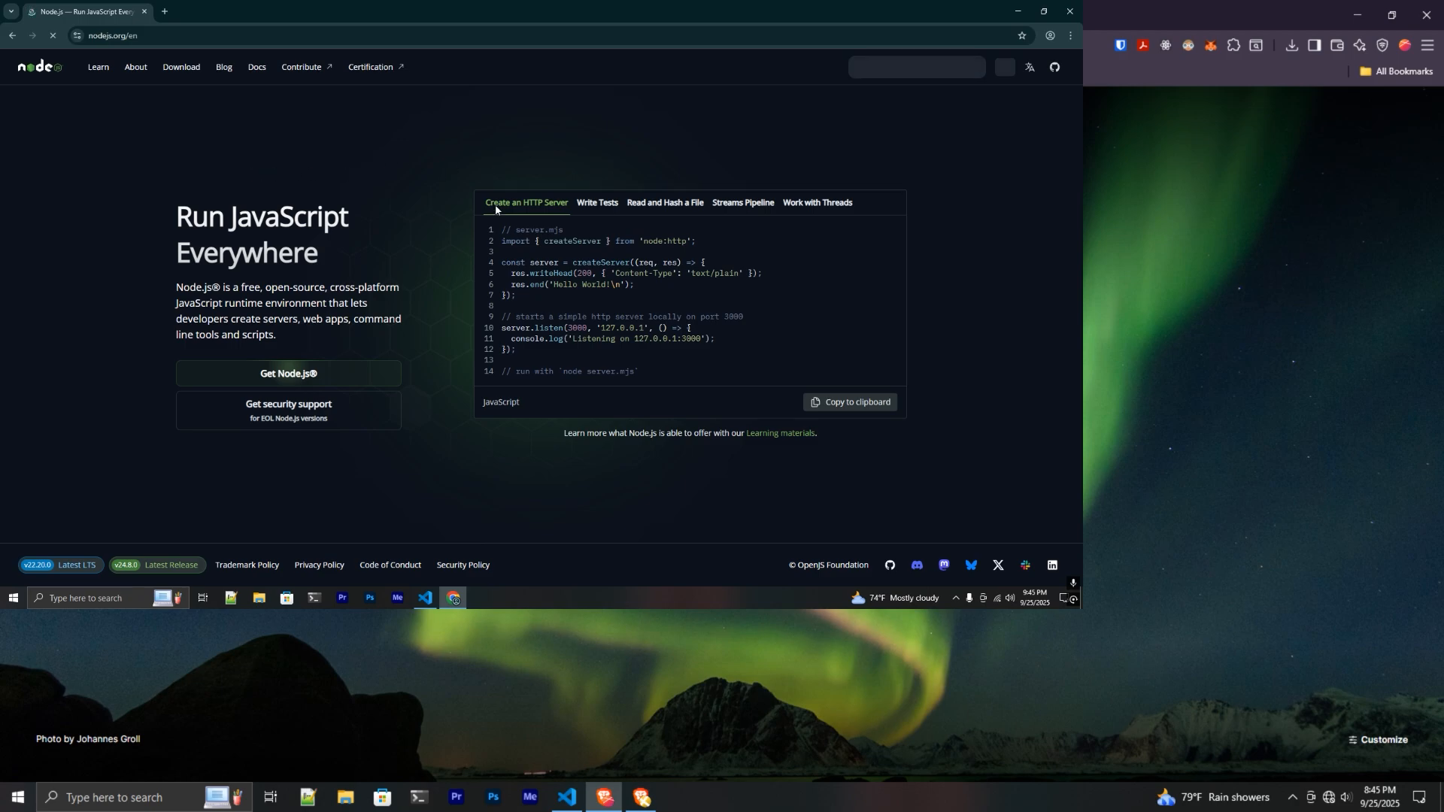
pyautogui.click(181, 72)
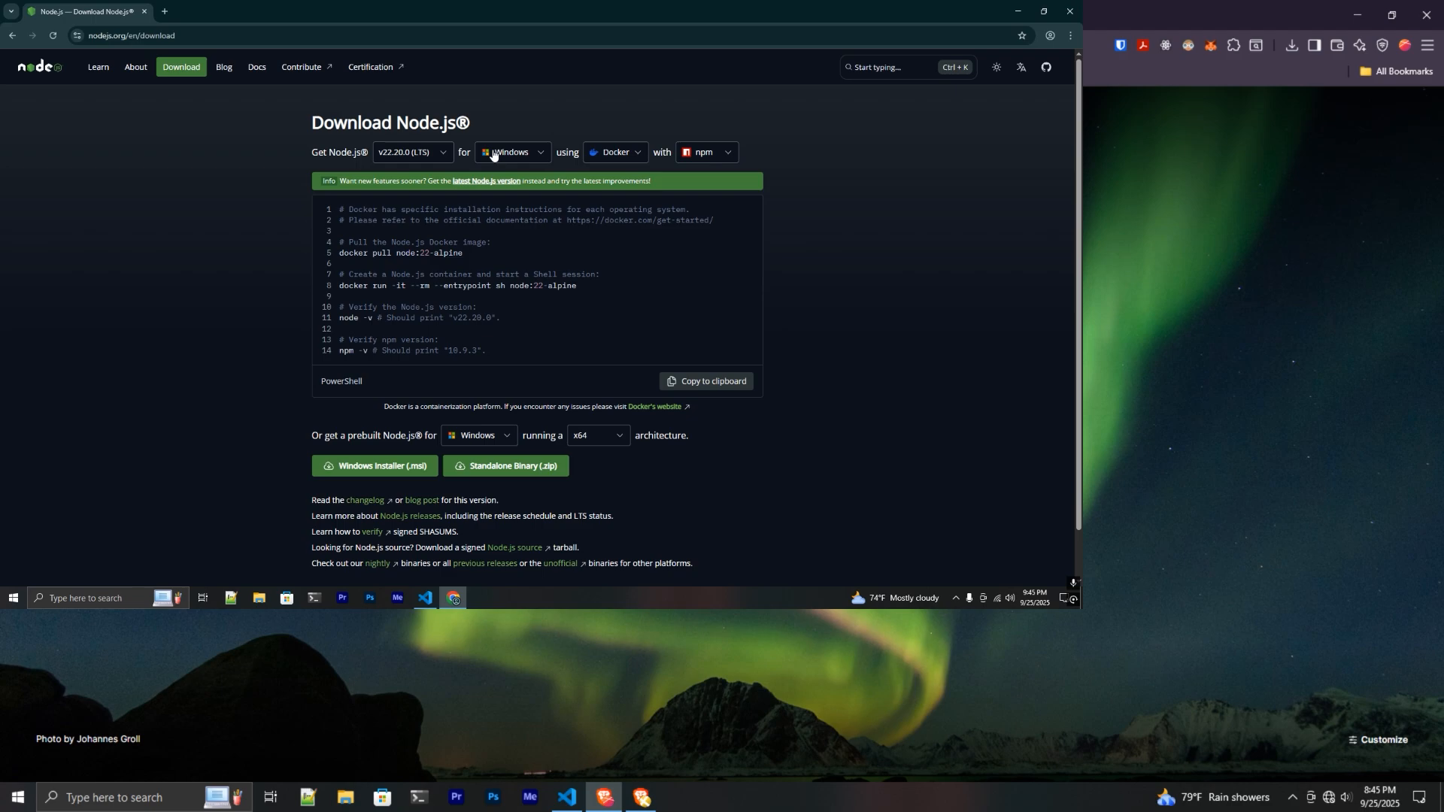
pyautogui.scroll(-1, 391, 300)
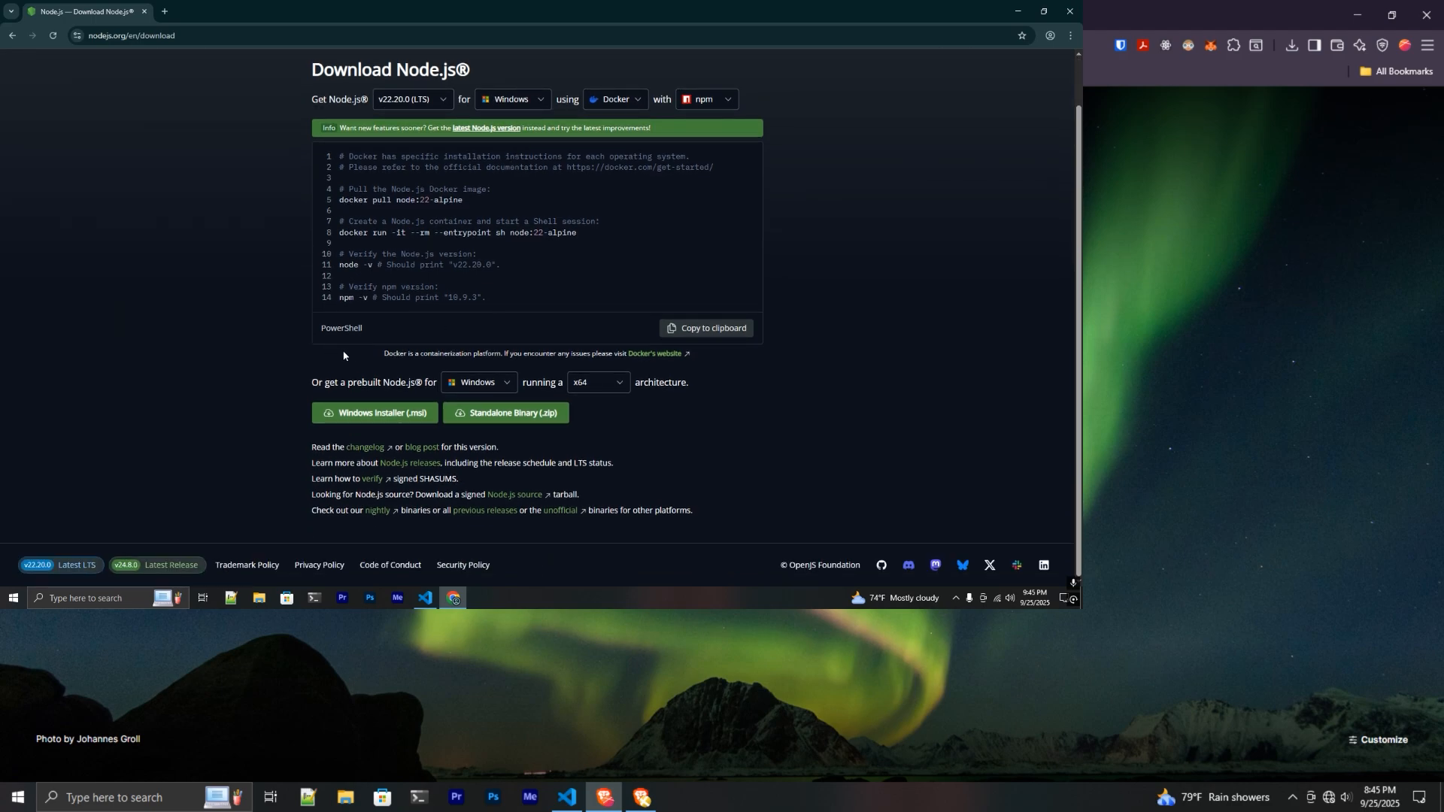
# - Download the v22.20.0 x64 Windows Installer (.msi) and show it in the Downloads folder
pyautogui.click(385, 415)
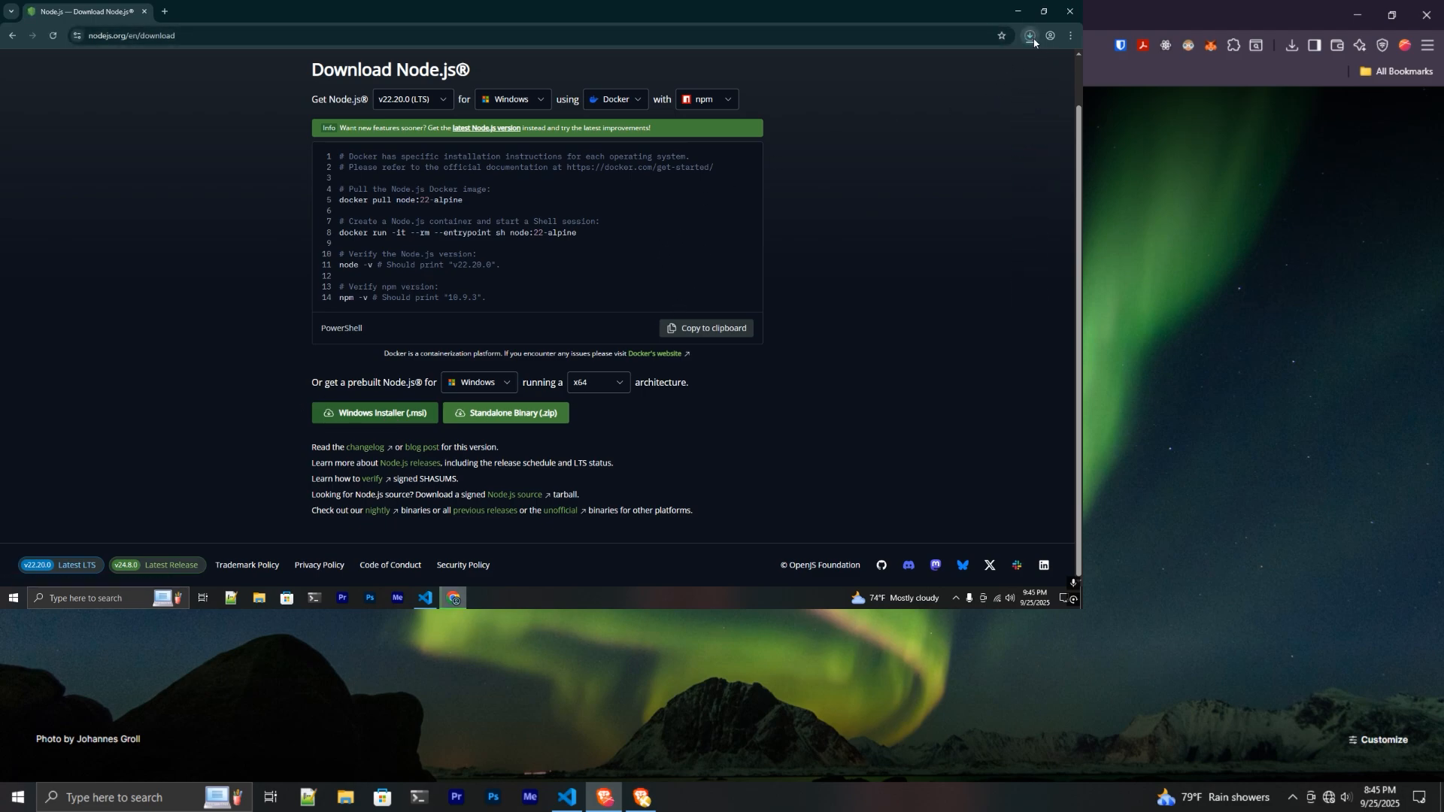
pyautogui.click(603, 385)
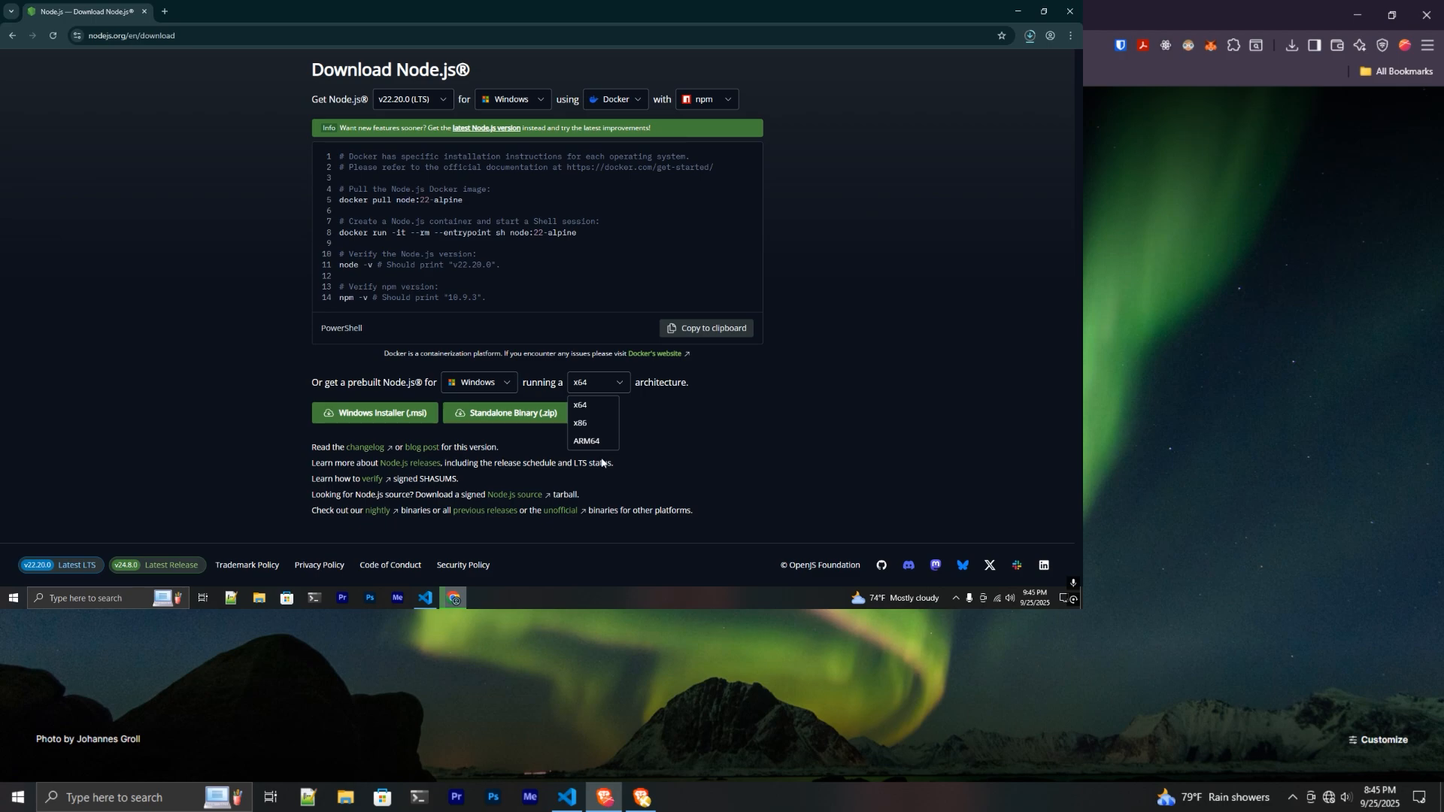
pyautogui.click(835, 310)
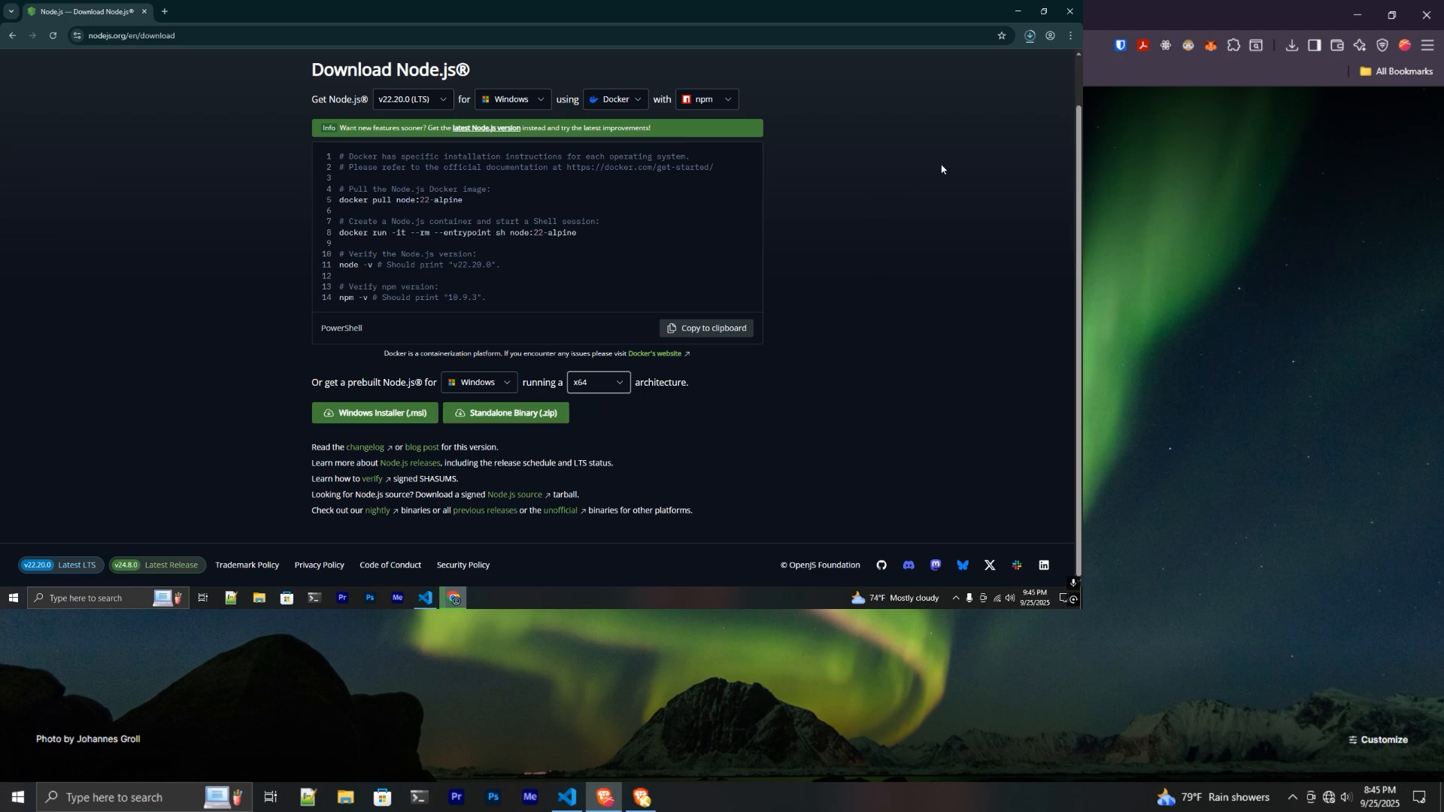
pyautogui.click(1030, 35)
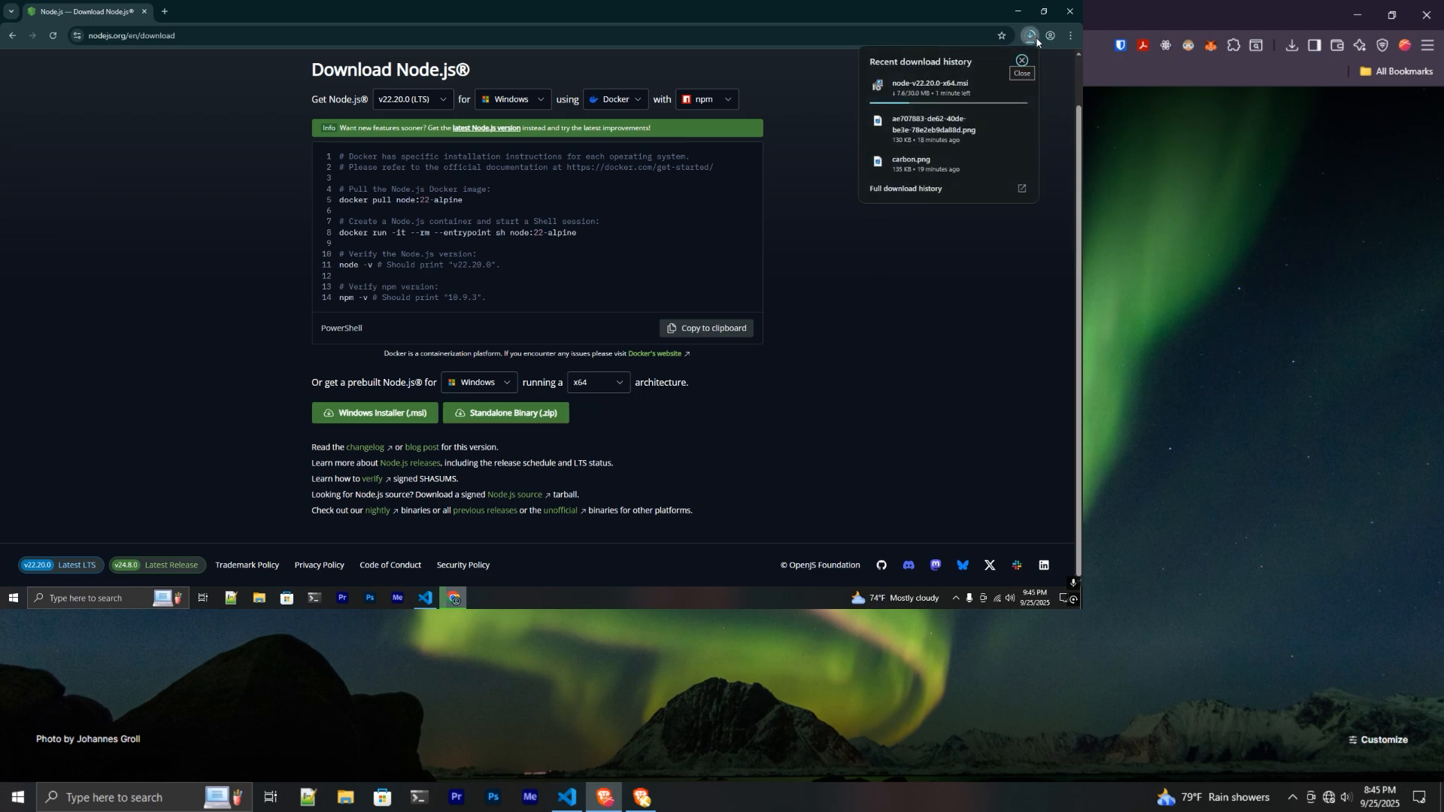
pyautogui.click(1022, 73)
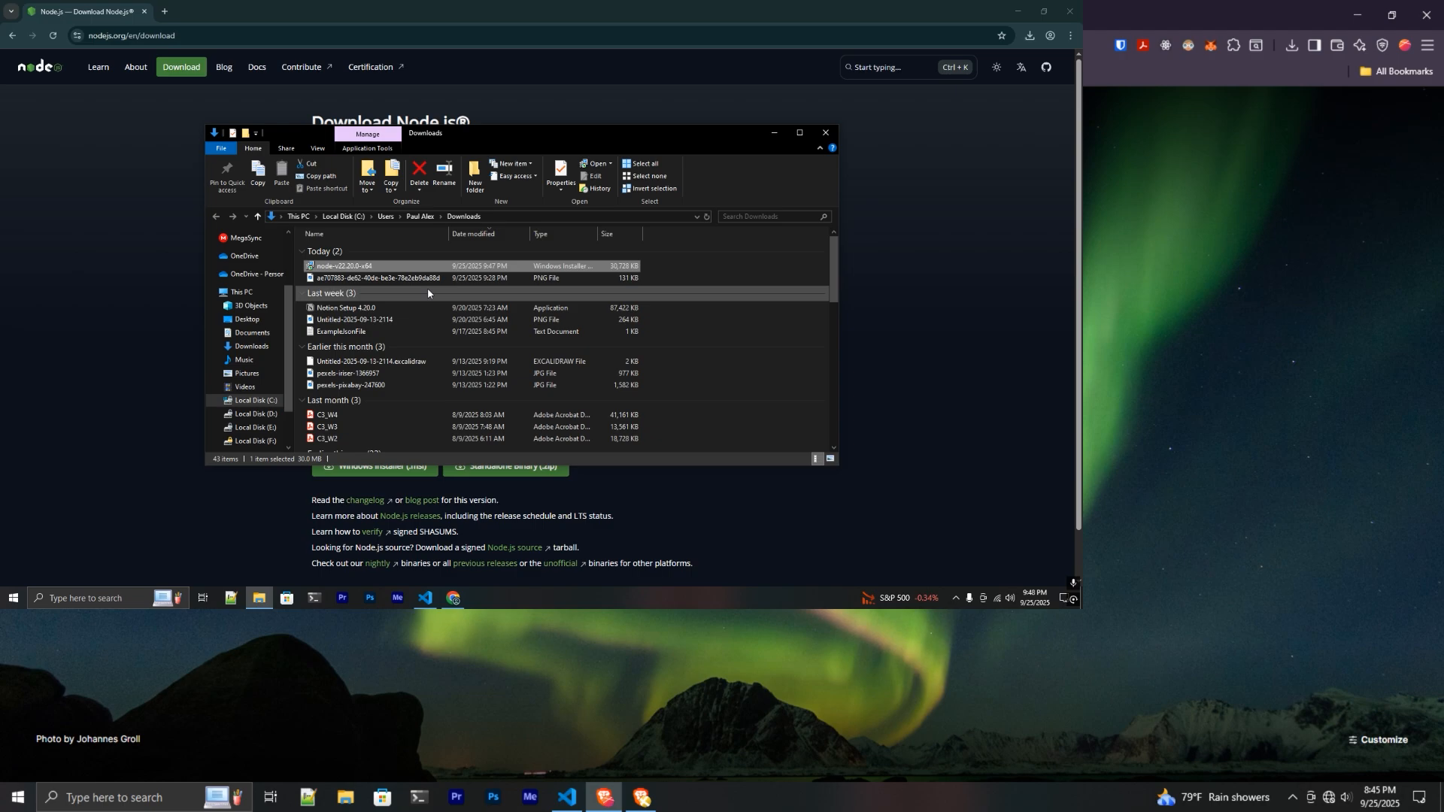
# - Launch the Node.js .msi installer and accept the license agreement
pyautogui.doubleClick(436, 268)
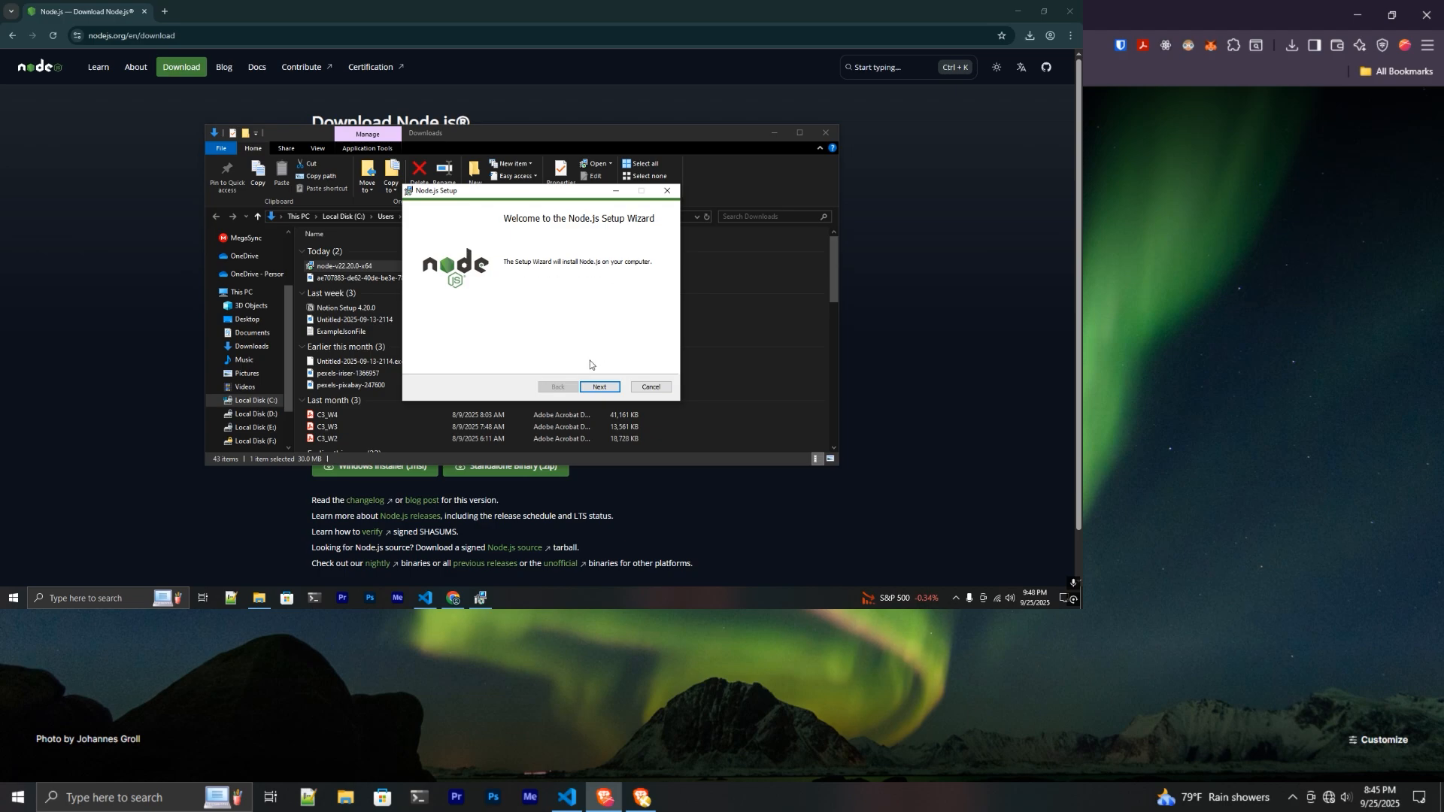
pyautogui.click(599, 386)
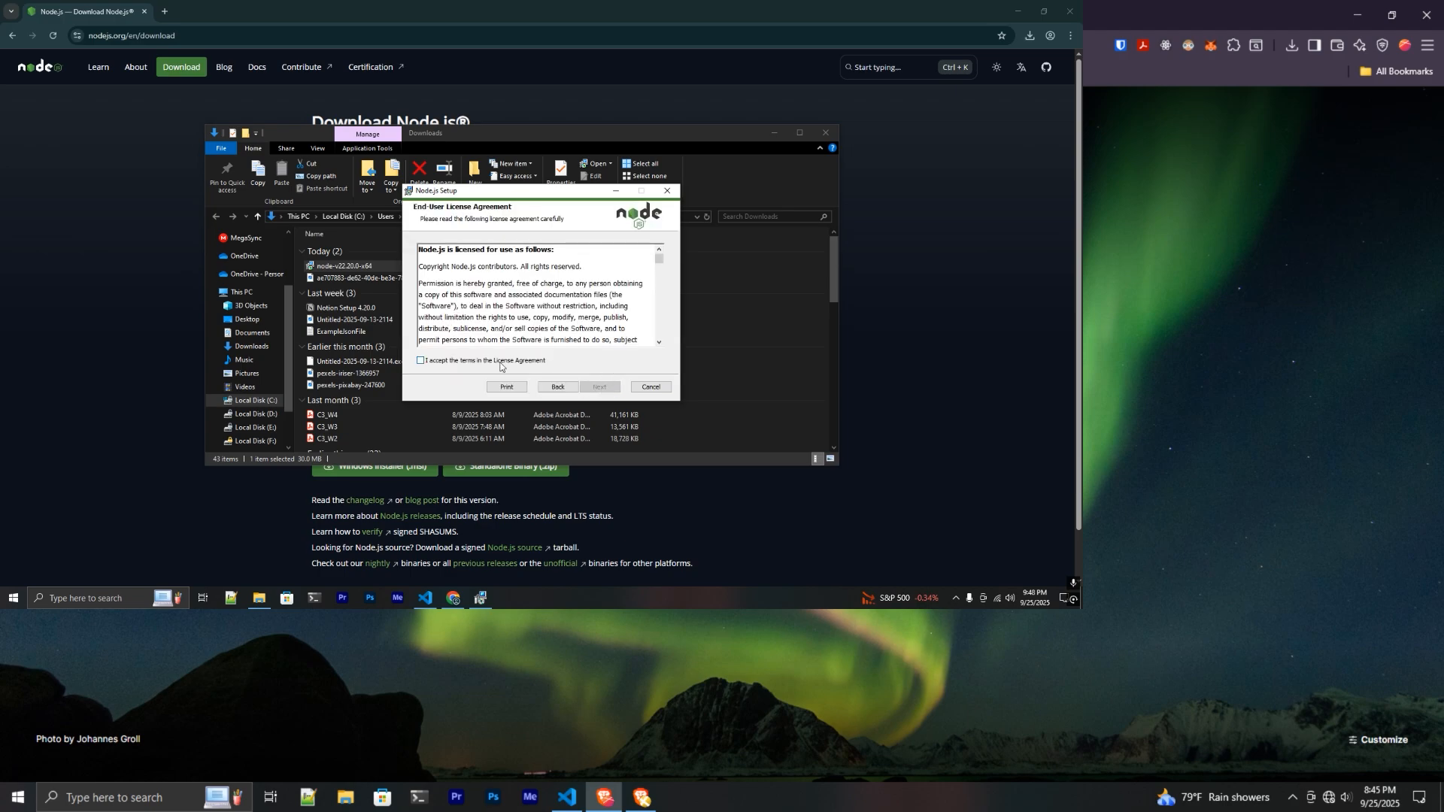
pyautogui.click(500, 362)
# - Keep the default install folder and features, leaving native-module tools unchecked
pyautogui.click(603, 385)
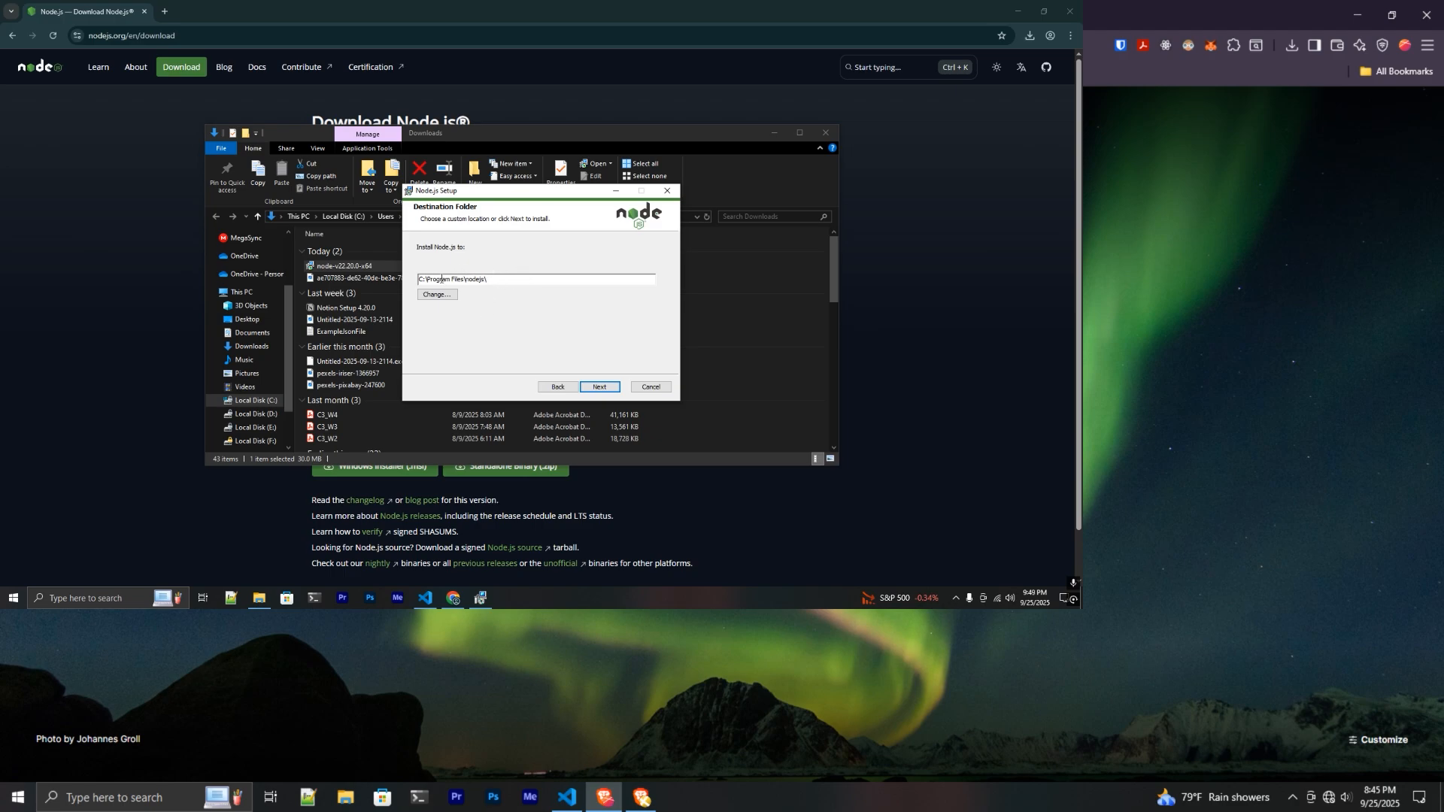
pyautogui.click(599, 387)
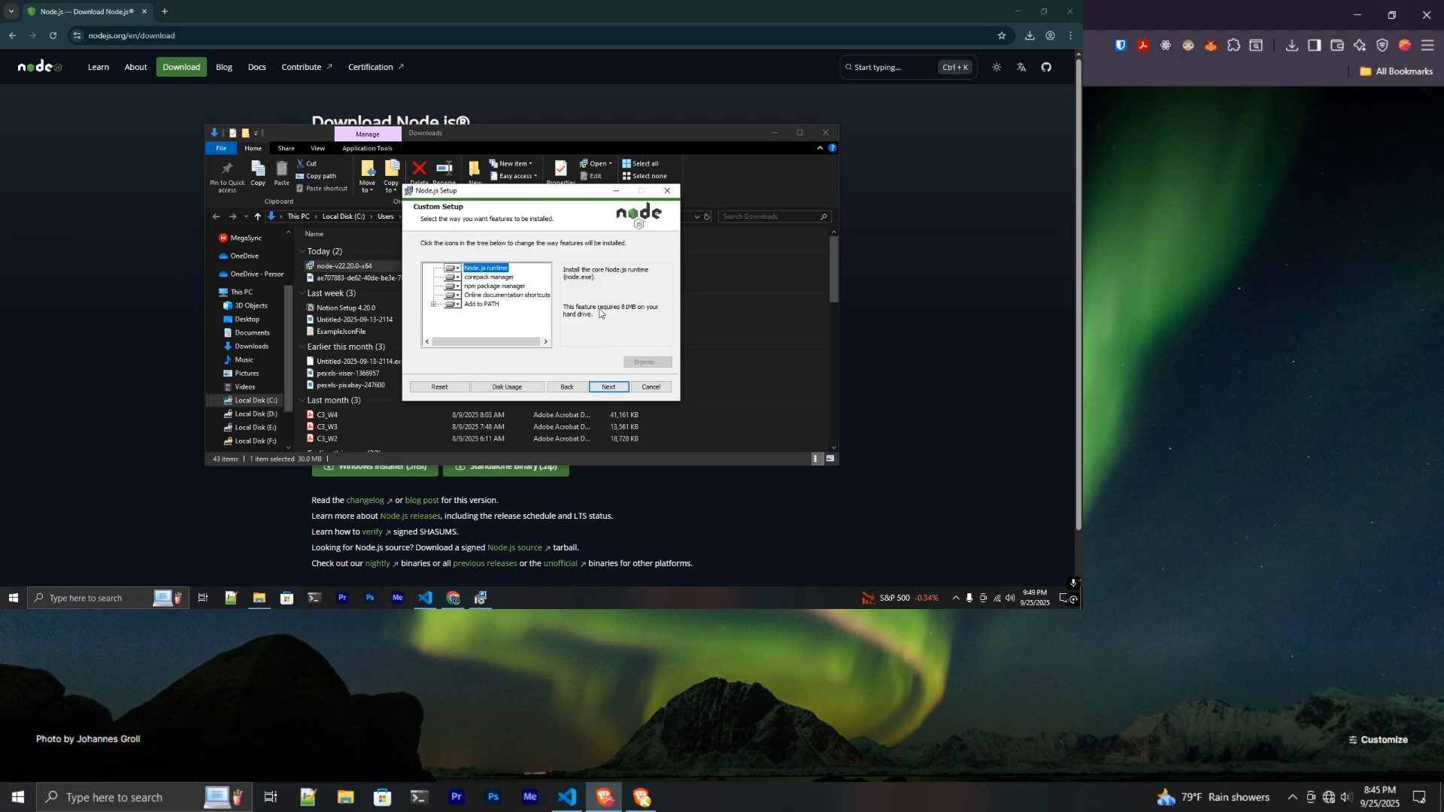
pyautogui.click(612, 388)
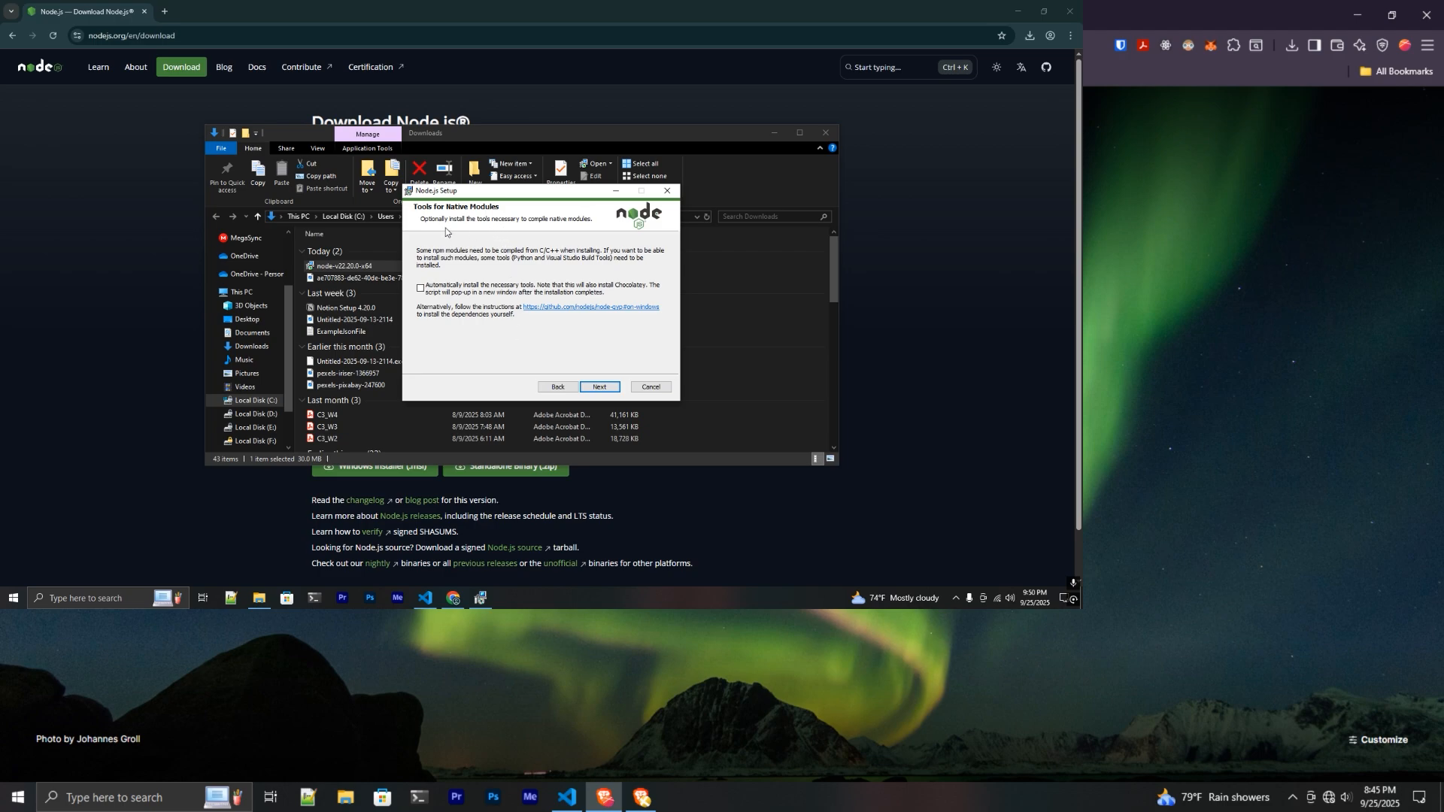
pyautogui.click(599, 387)
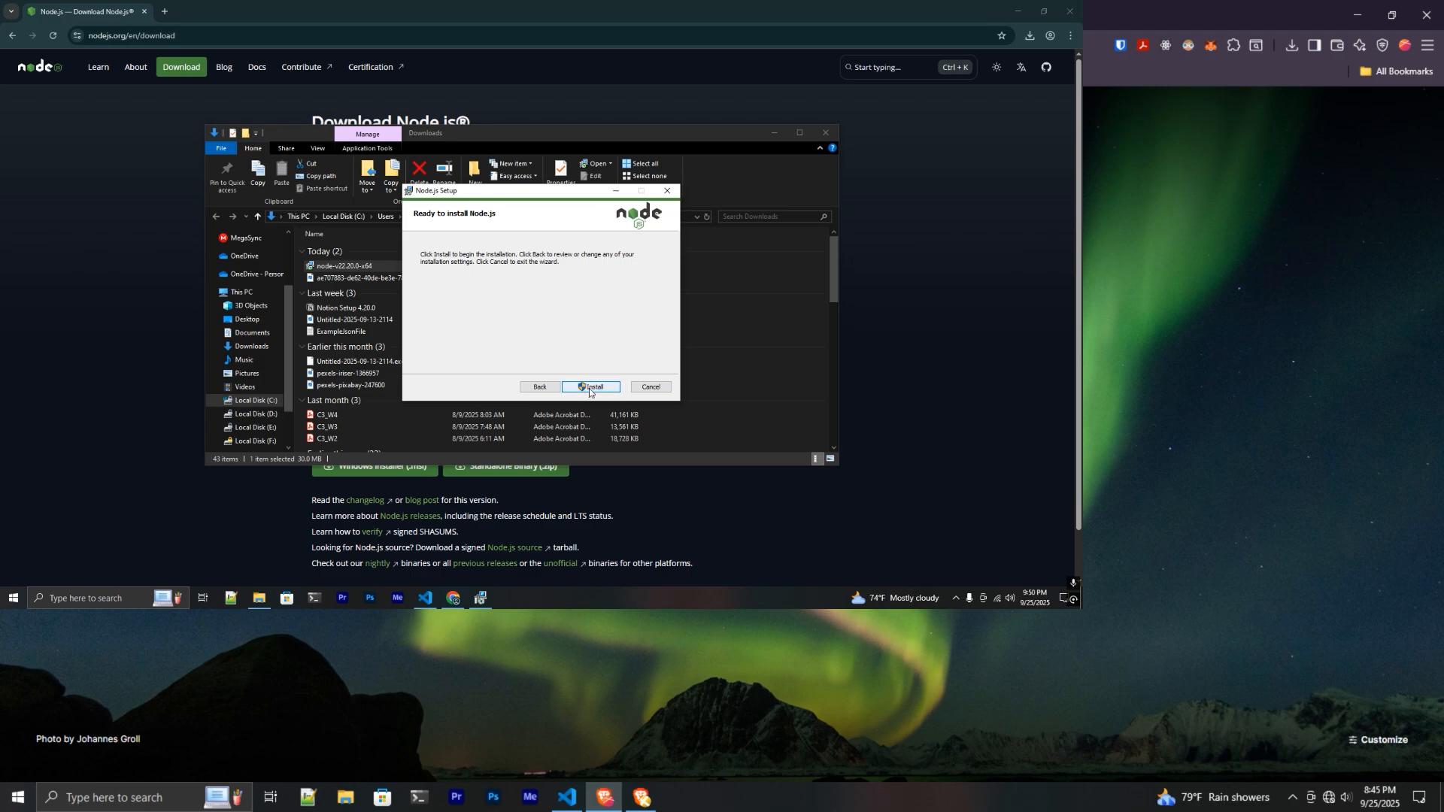
# - Install Node.js, approve the User Account Control prompt, and finish the wizard
pyautogui.click(590, 388)
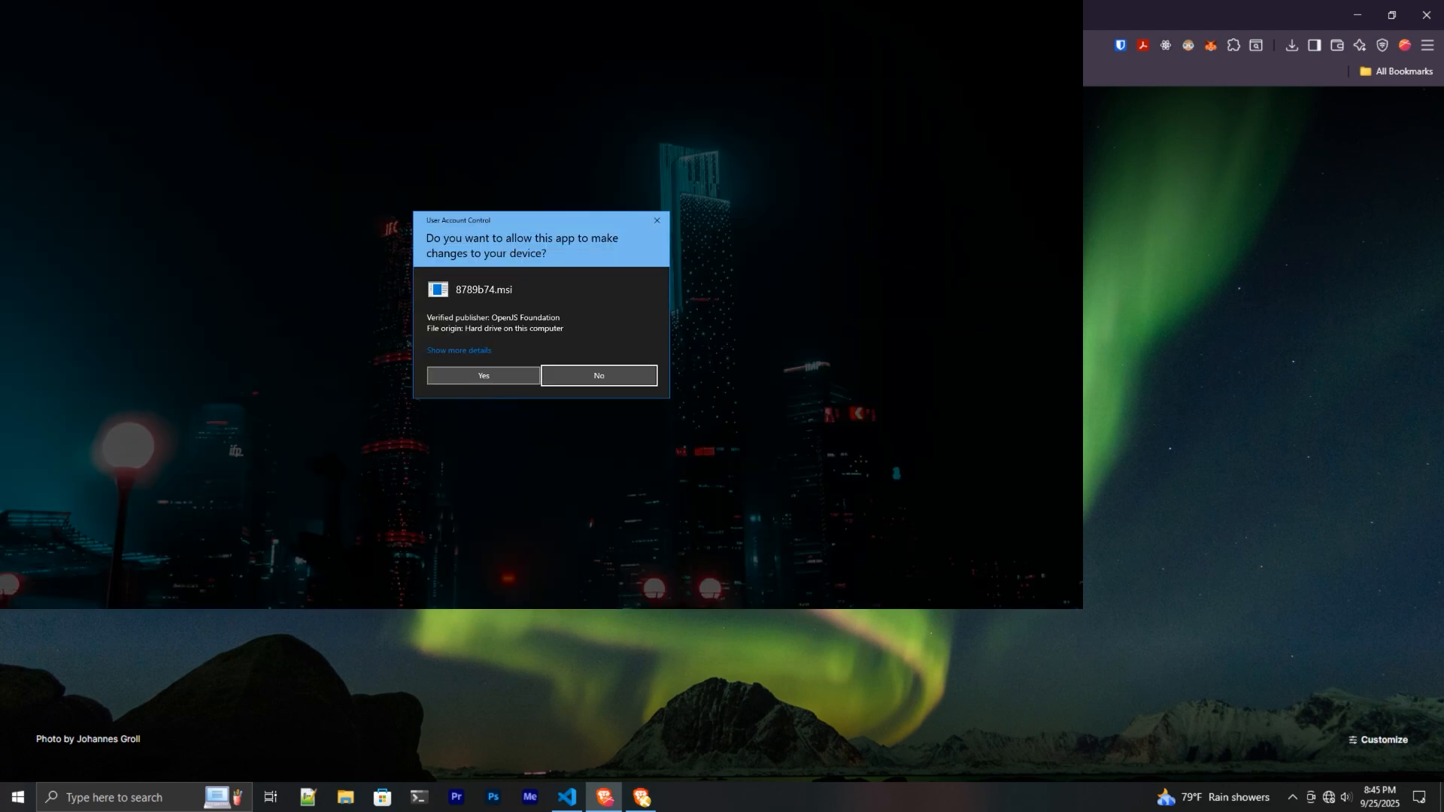
pyautogui.click(491, 375)
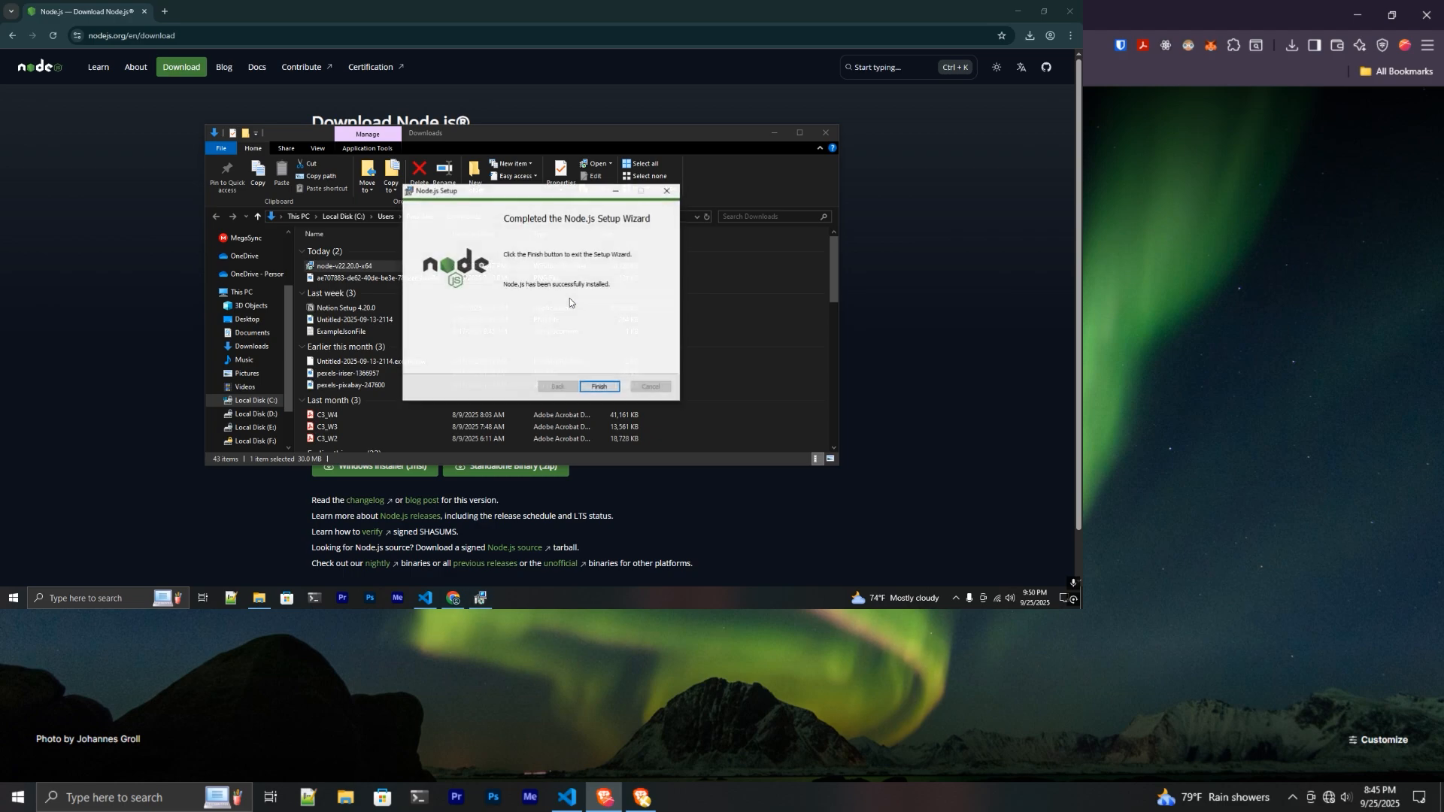
pyautogui.click(597, 389)
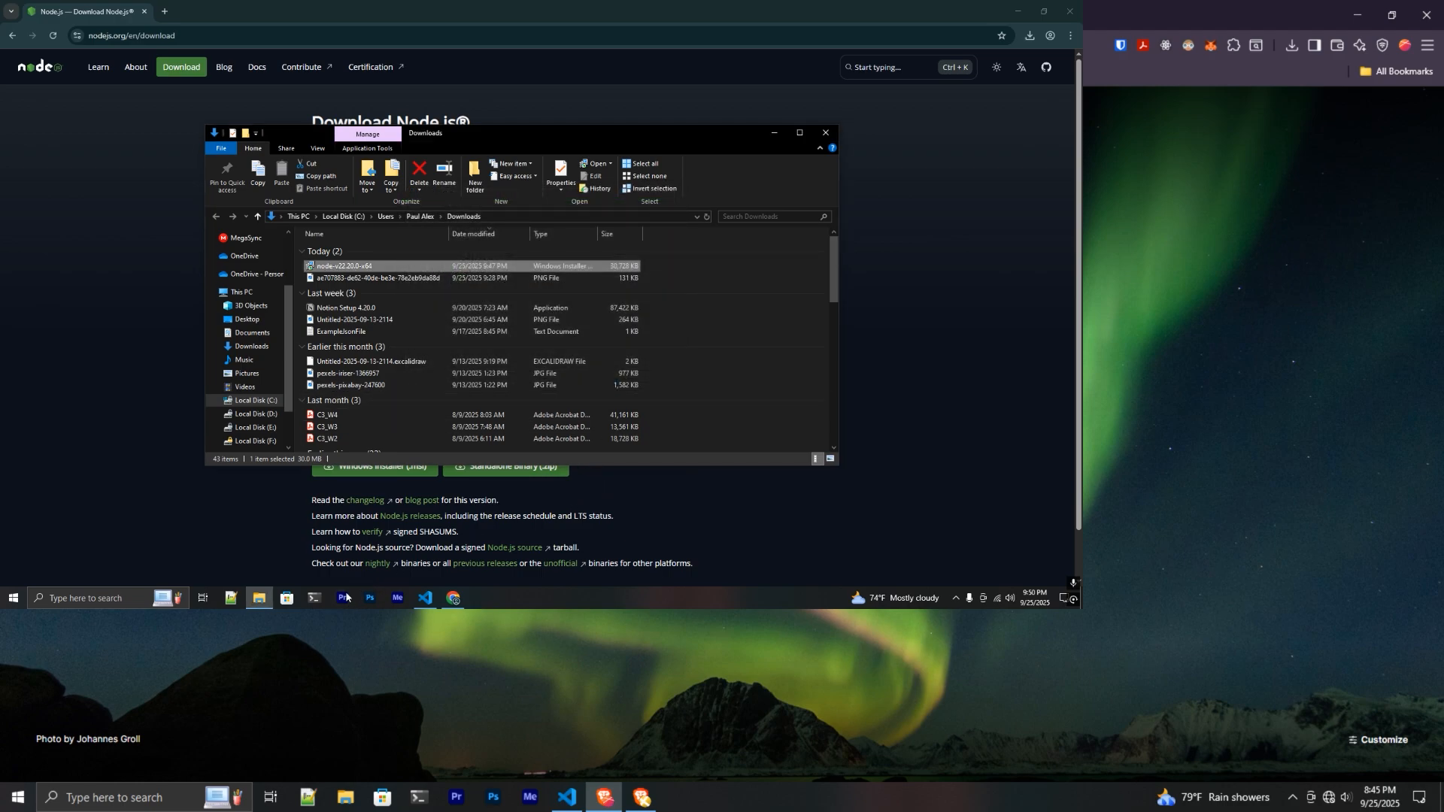
# - Open PowerShell and run node -v to check the installed Node.js version
pyautogui.click(316, 599)
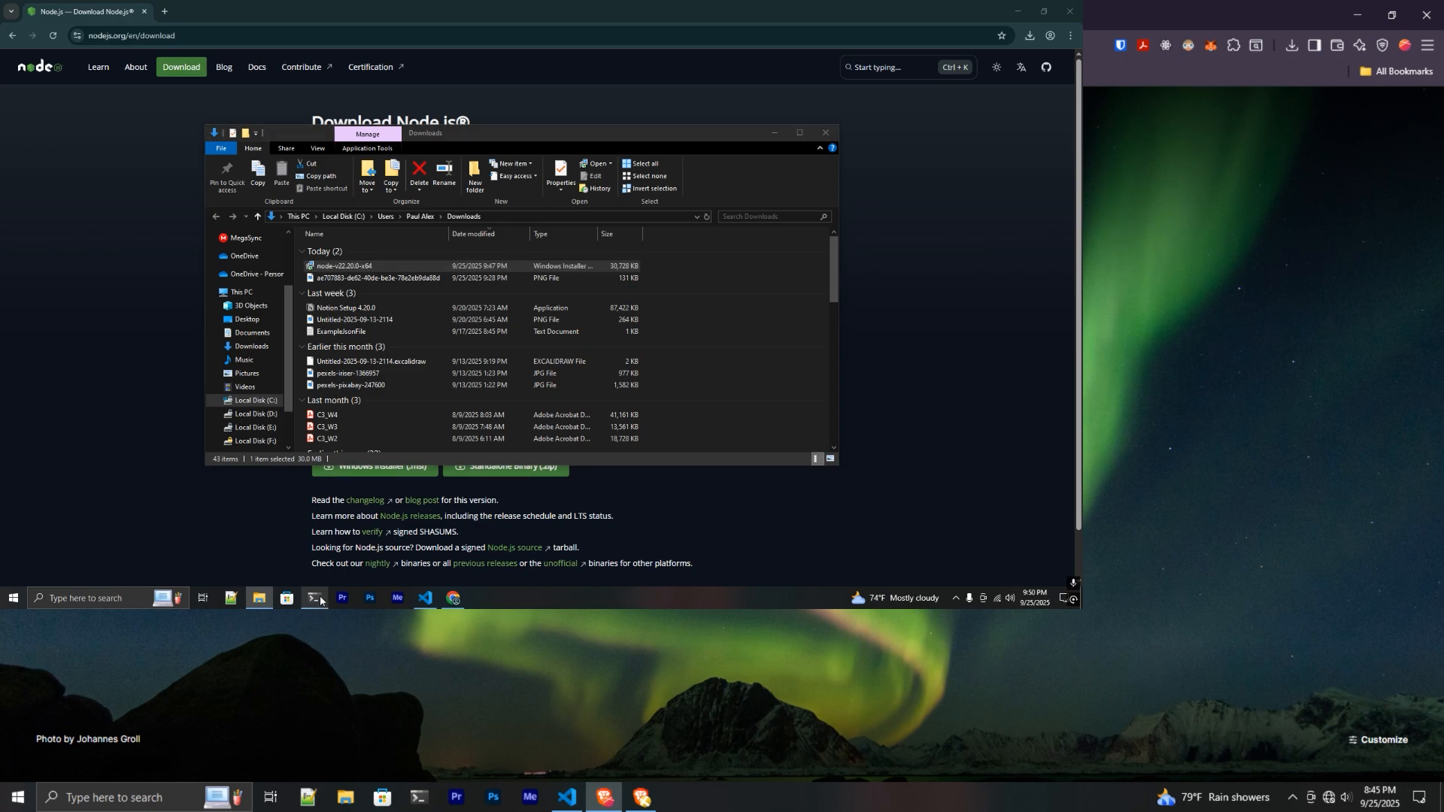
pyautogui.moveTo(364, 60); pyautogui.dragTo(567, 154)
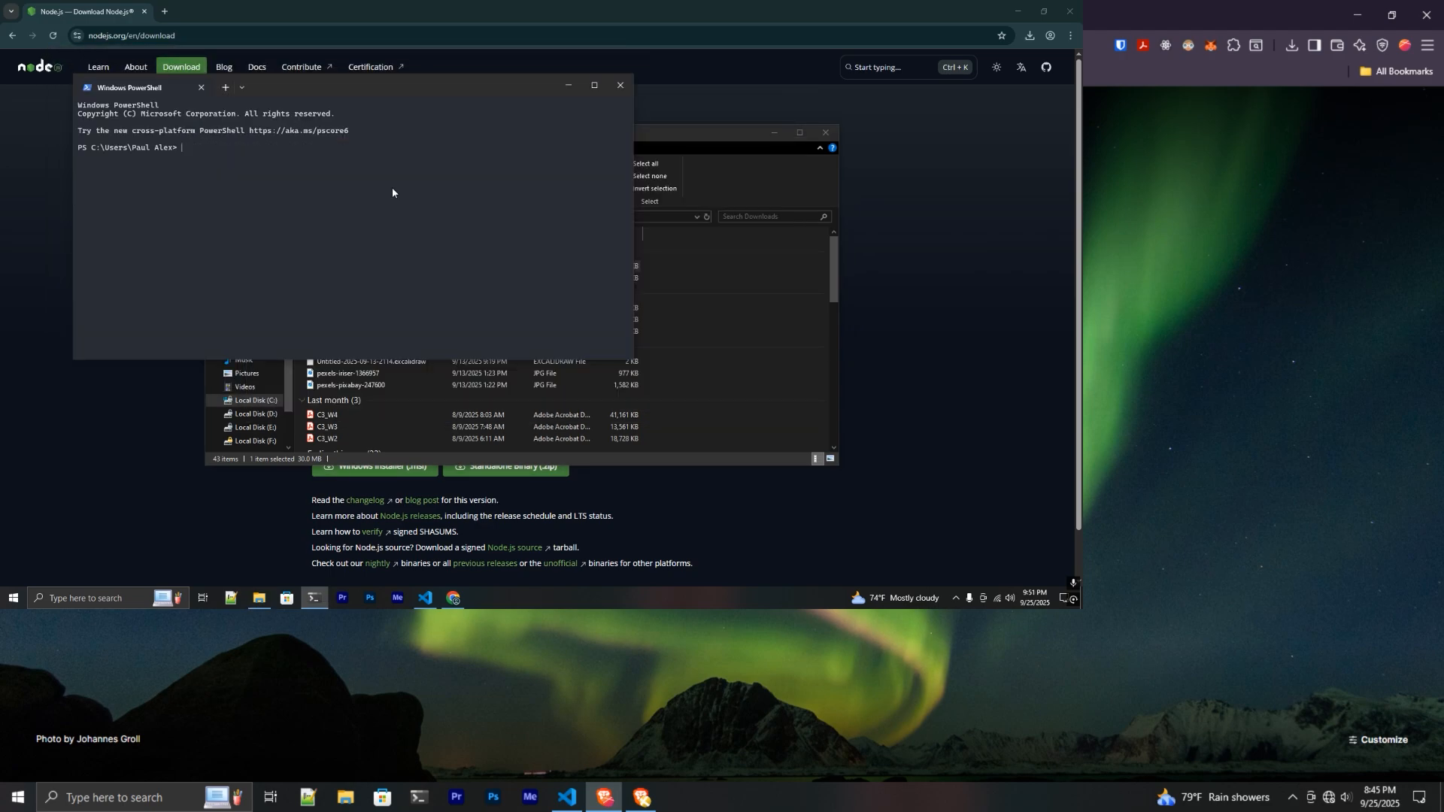
pyautogui.write('node -v')
# - Highlight the reported v22.20.0 version output, then search Windows for 'env'
pyautogui.moveTo(79, 156); pyautogui.dragTo(218, 163)
pyautogui.click(192, 161)
pyautogui.moveTo(79, 157)
pyautogui.mouseDown()
pyautogui.moveTo(128, 161)
pyautogui.moveTo(94, 161)
pyautogui.mouseUp()
pyautogui.click(89, 159)
pyautogui.moveTo(79, 158); pyautogui.dragTo(127, 158)
pyautogui.click(193, 156)
pyautogui.moveTo(179, 150); pyautogui.dragTo(228, 149)
pyautogui.click(93, 598)
pyautogui.write('env')
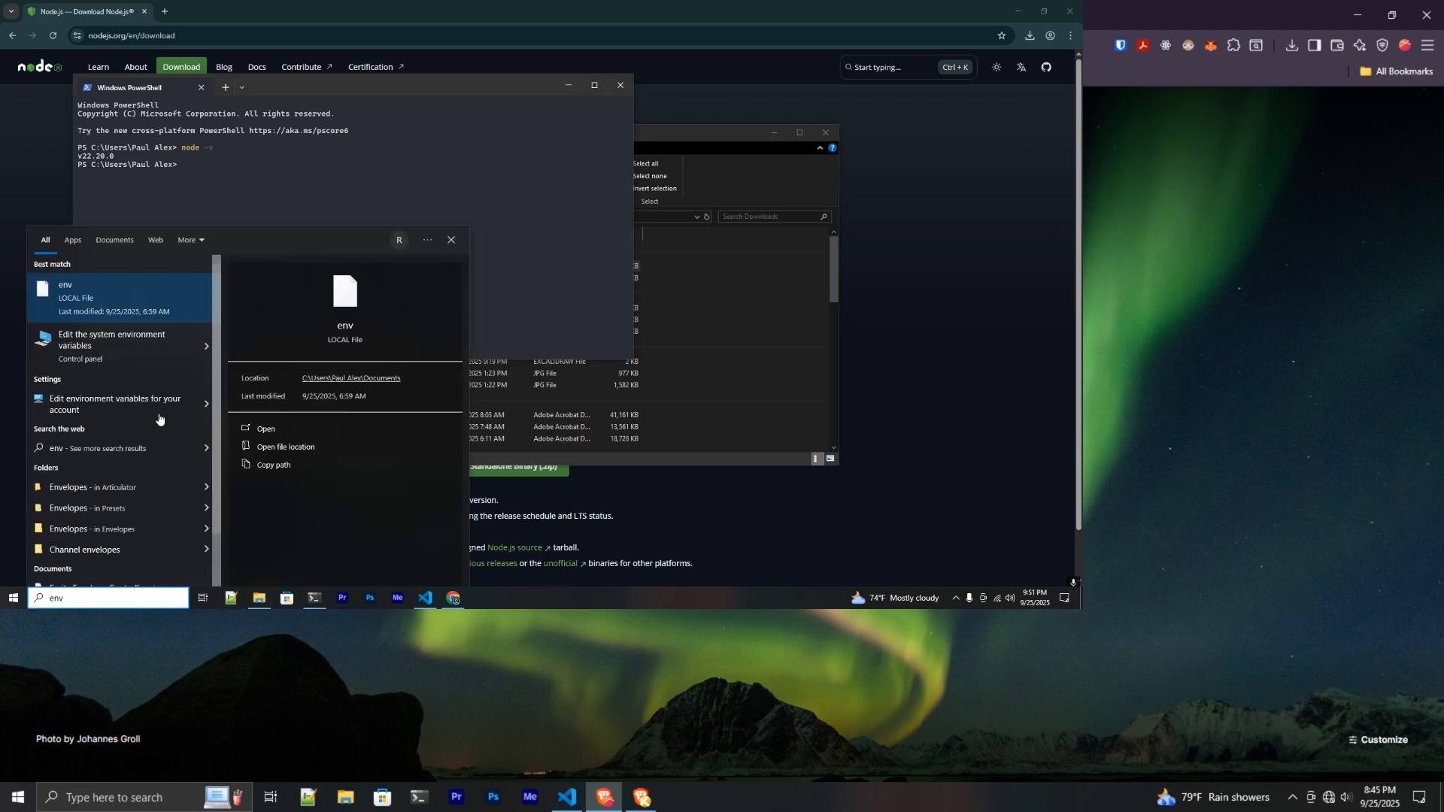
# - Open 'Edit the system environment variables' and its Environment Variables dialog, keeping it in front
pyautogui.click(116, 332)
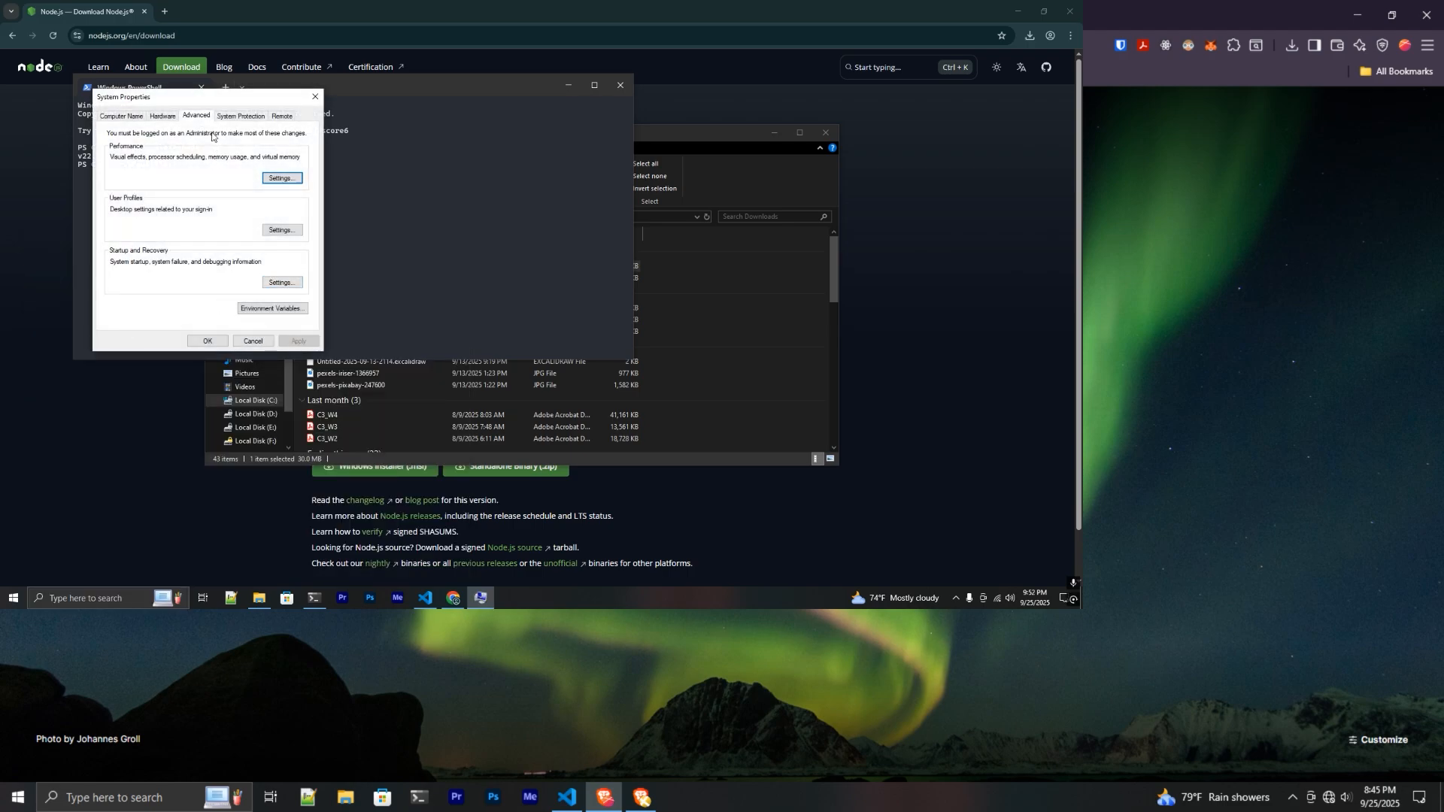
pyautogui.click(576, 348)
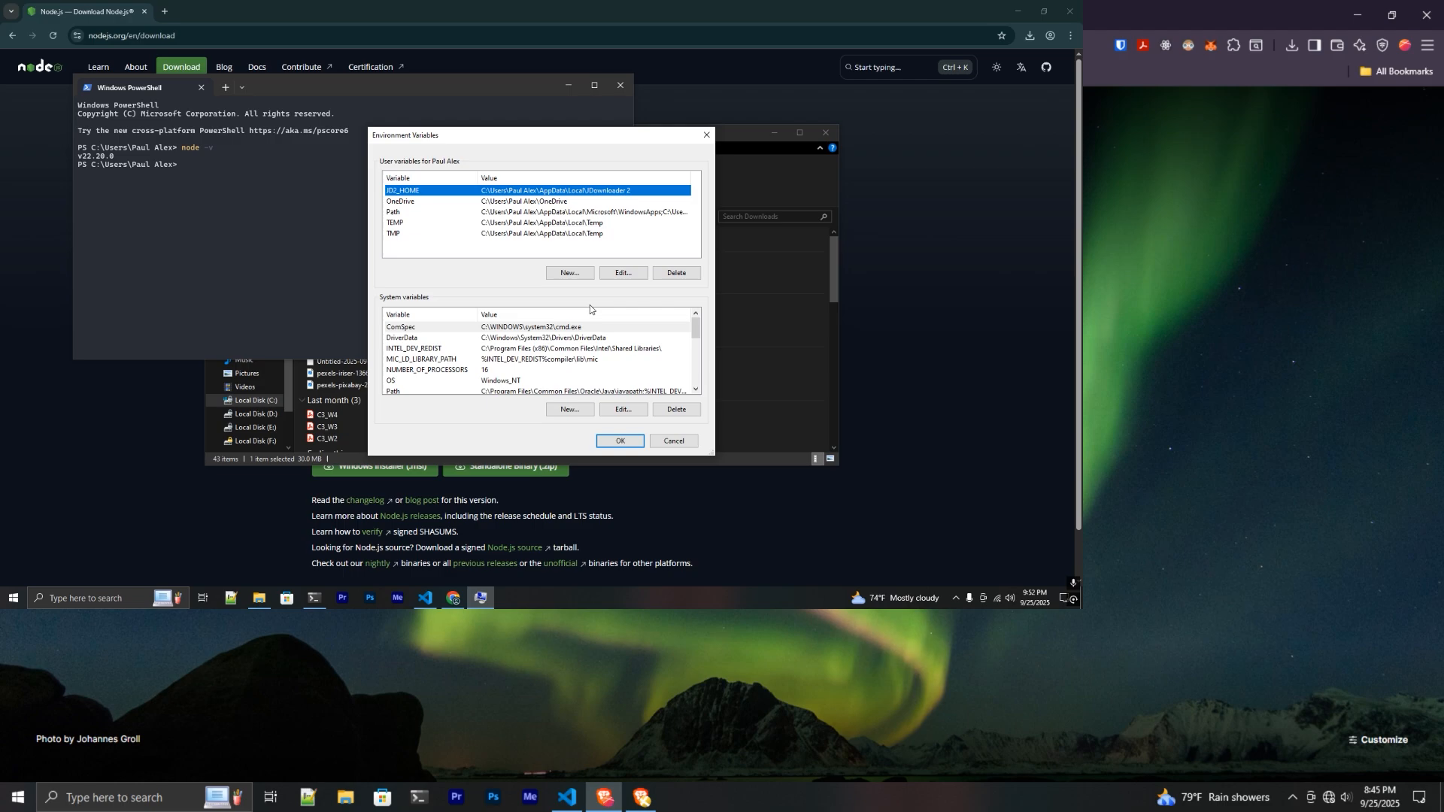
pyautogui.click(733, 139)
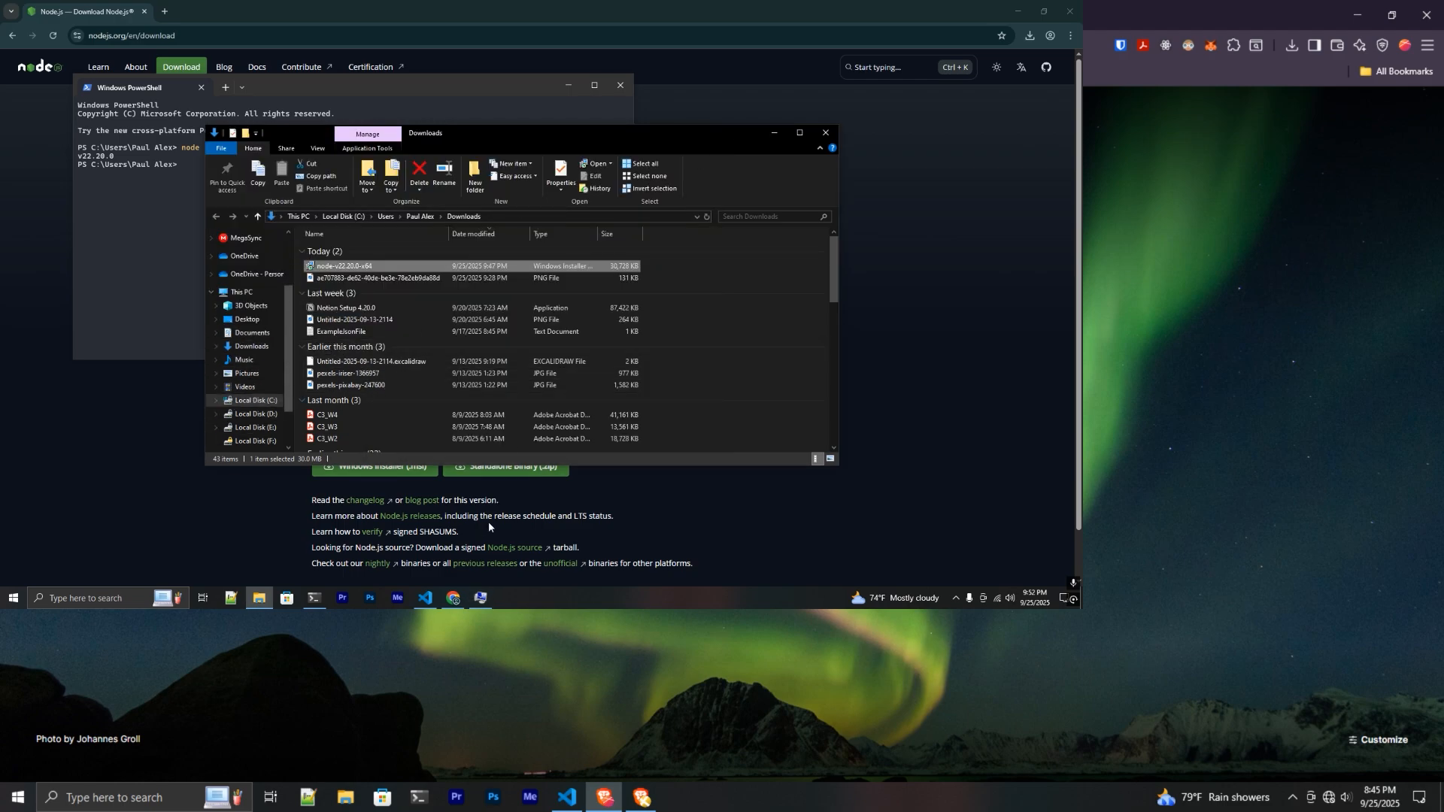
pyautogui.click(480, 599)
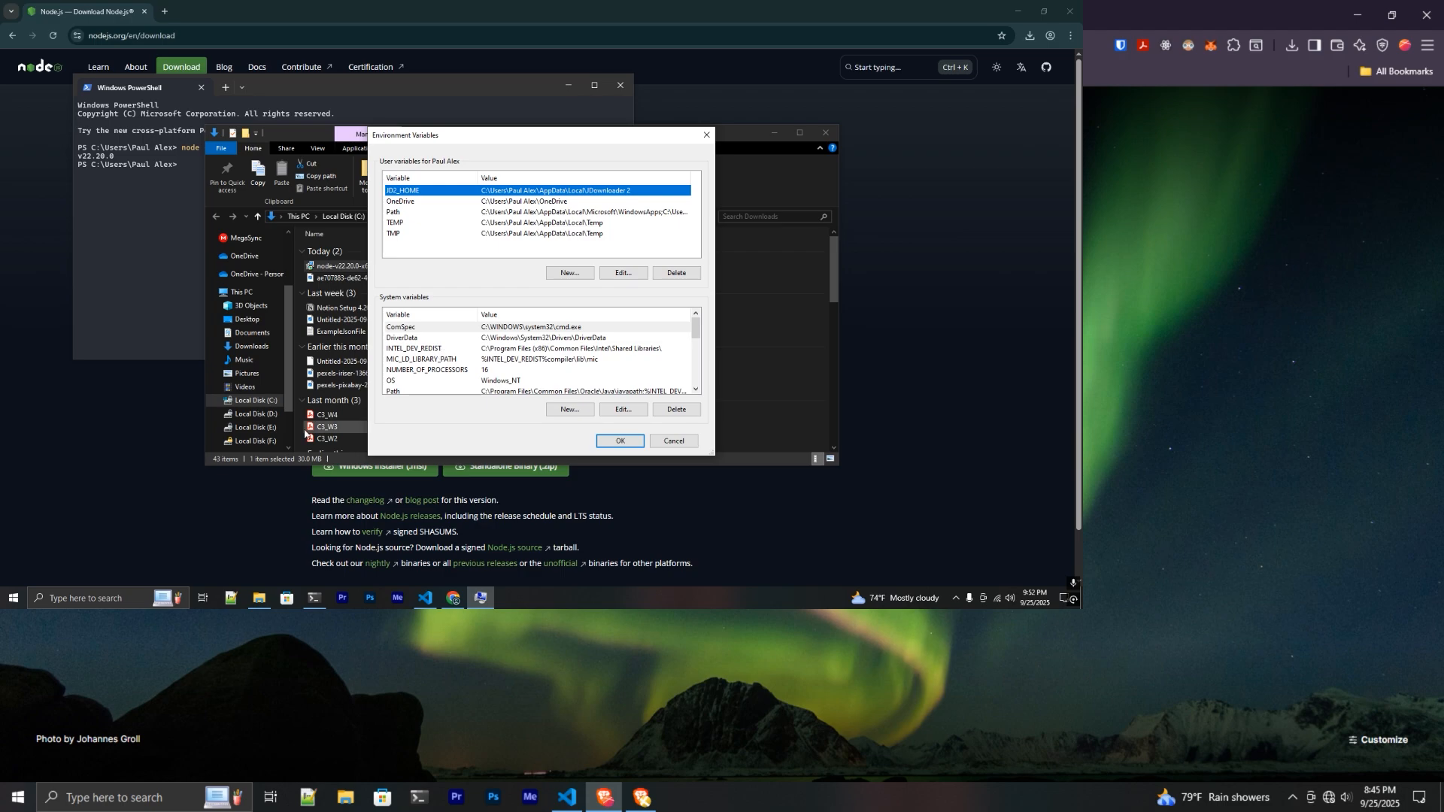
# - Browse to C:\Program Files\nodejs in File Explorer and select its address-bar path
pyautogui.click(269, 402)
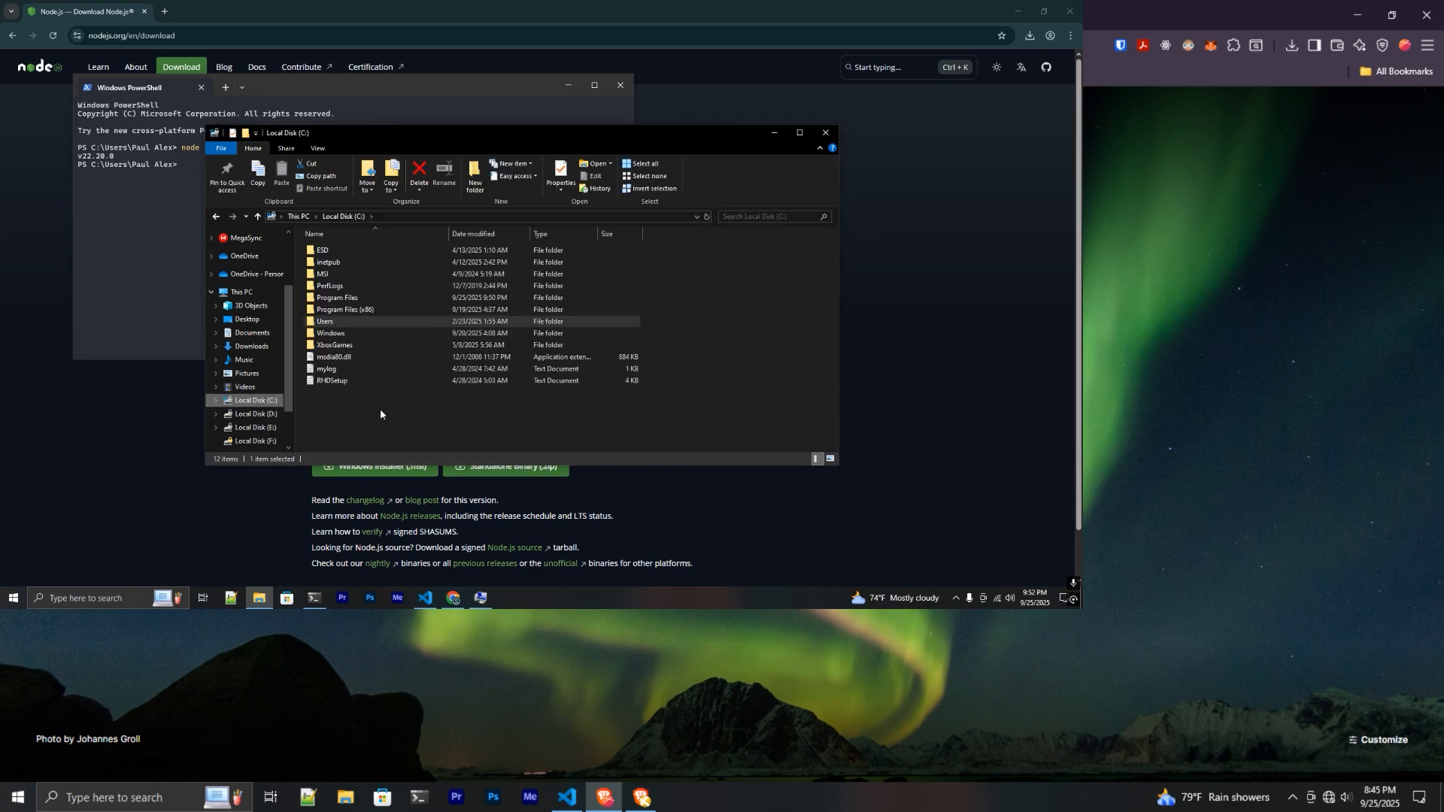
pyautogui.click(364, 299)
pyautogui.press('Return')
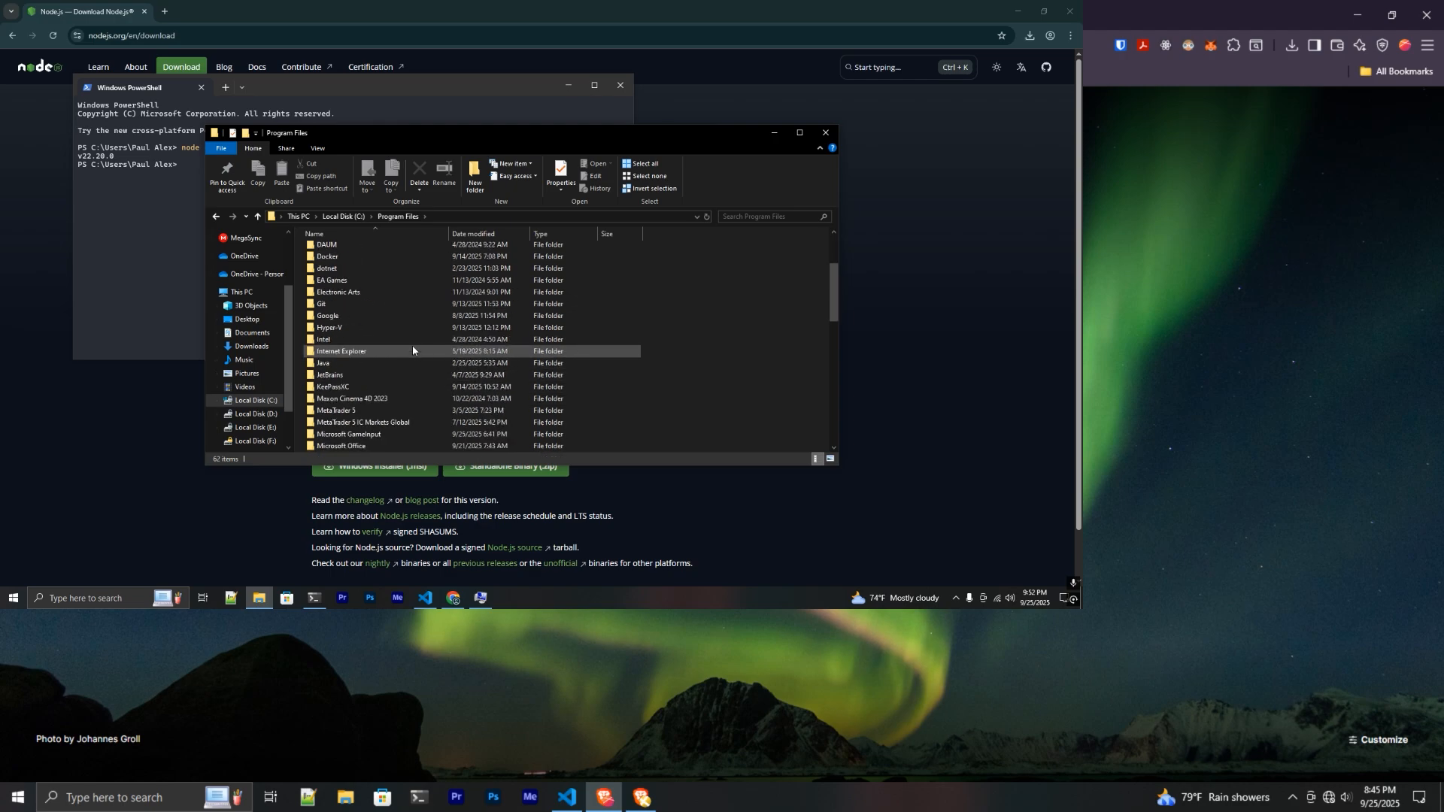
pyautogui.scroll(-3, 398, 349)
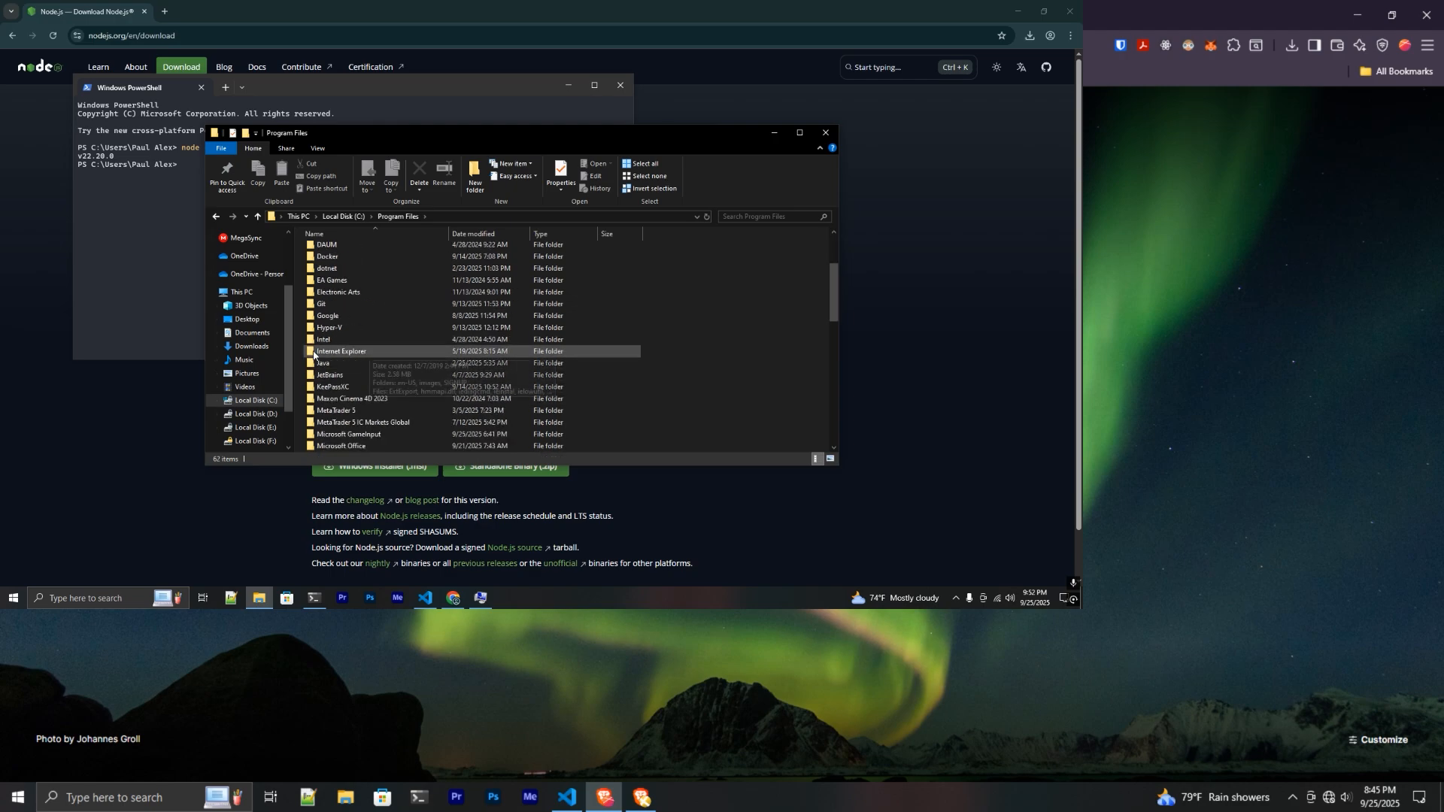
pyautogui.scroll(-1, 391, 364)
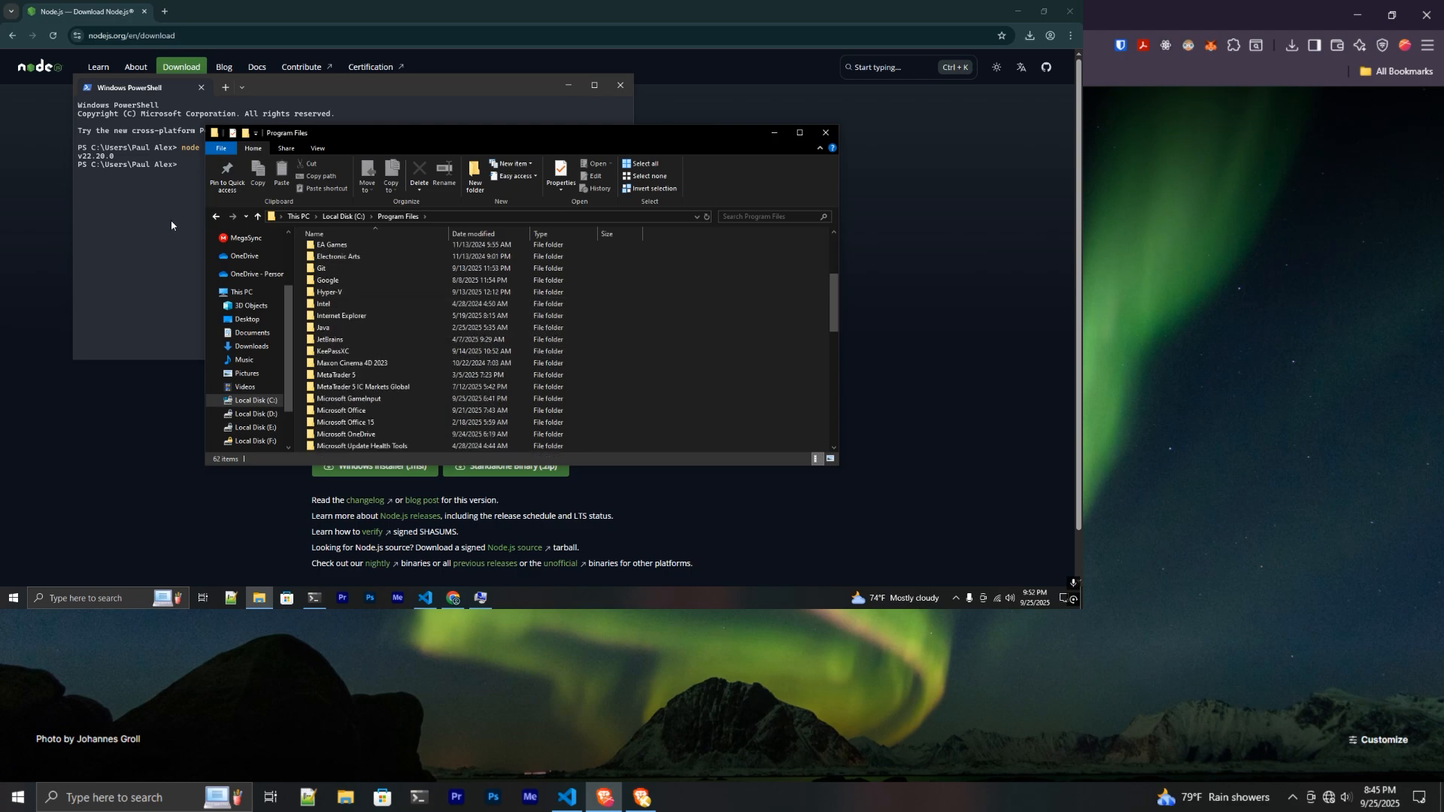
pyautogui.scroll(-4, 364, 404)
pyautogui.doubleClick(364, 400)
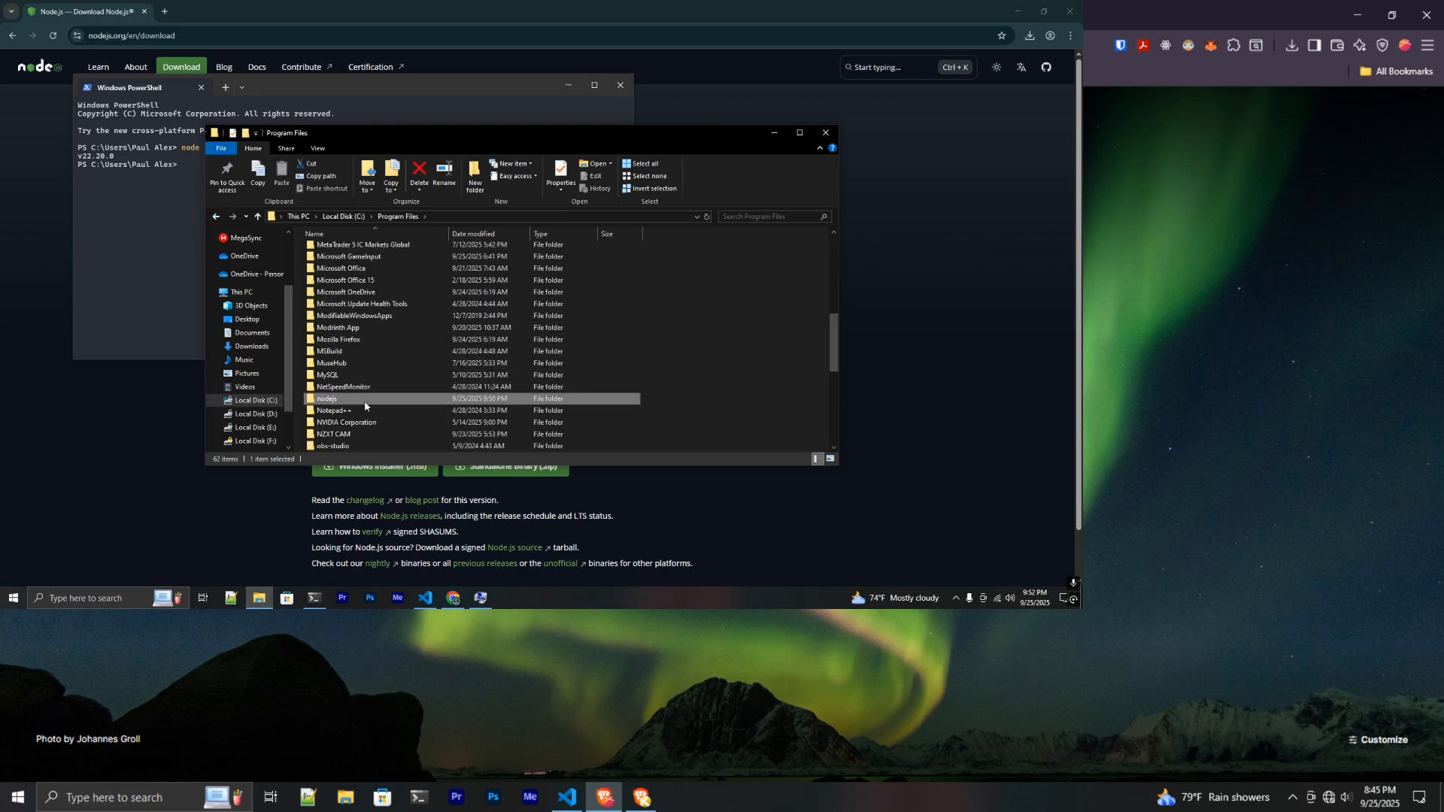
pyautogui.click(485, 215)
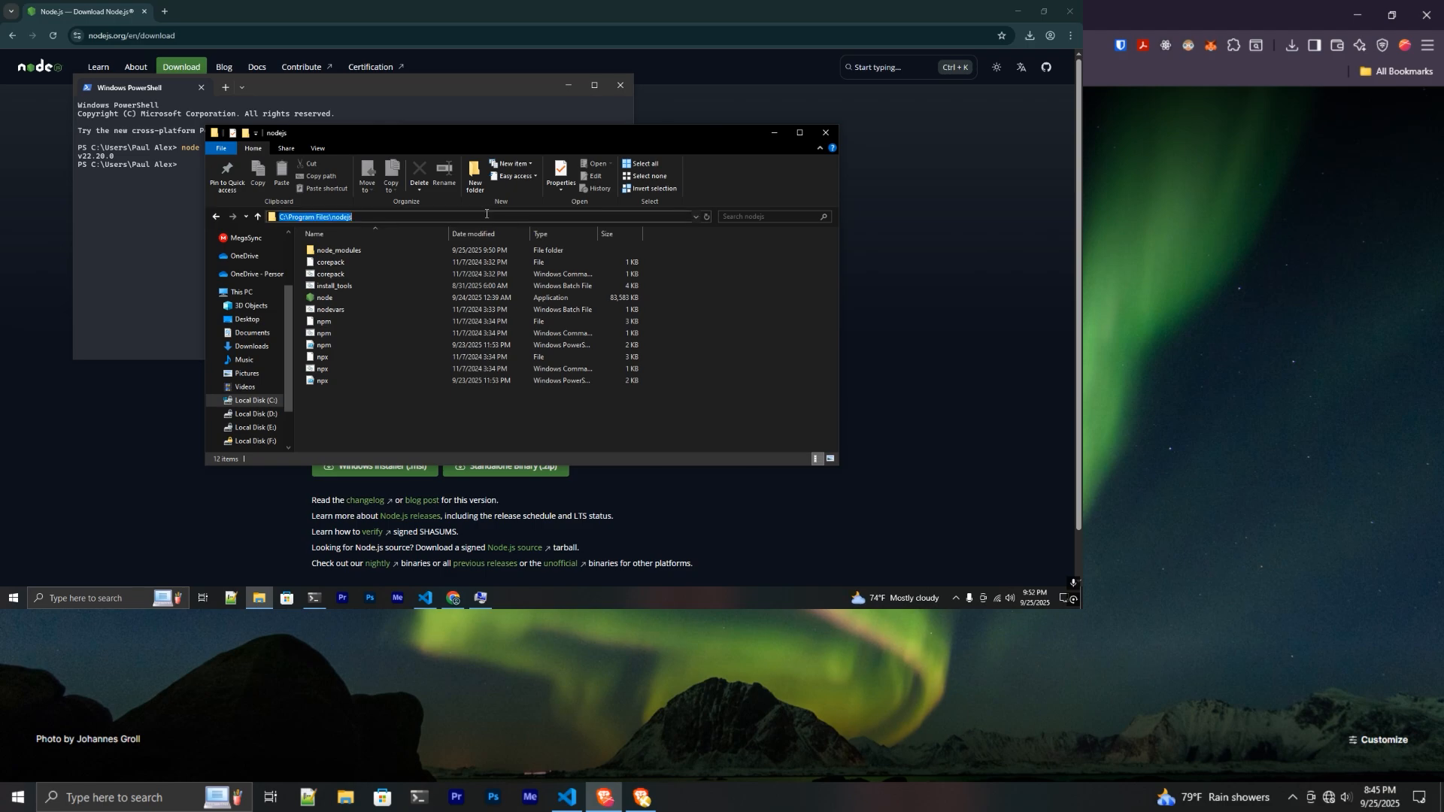
pyautogui.click(523, 429)
pyautogui.click(481, 597)
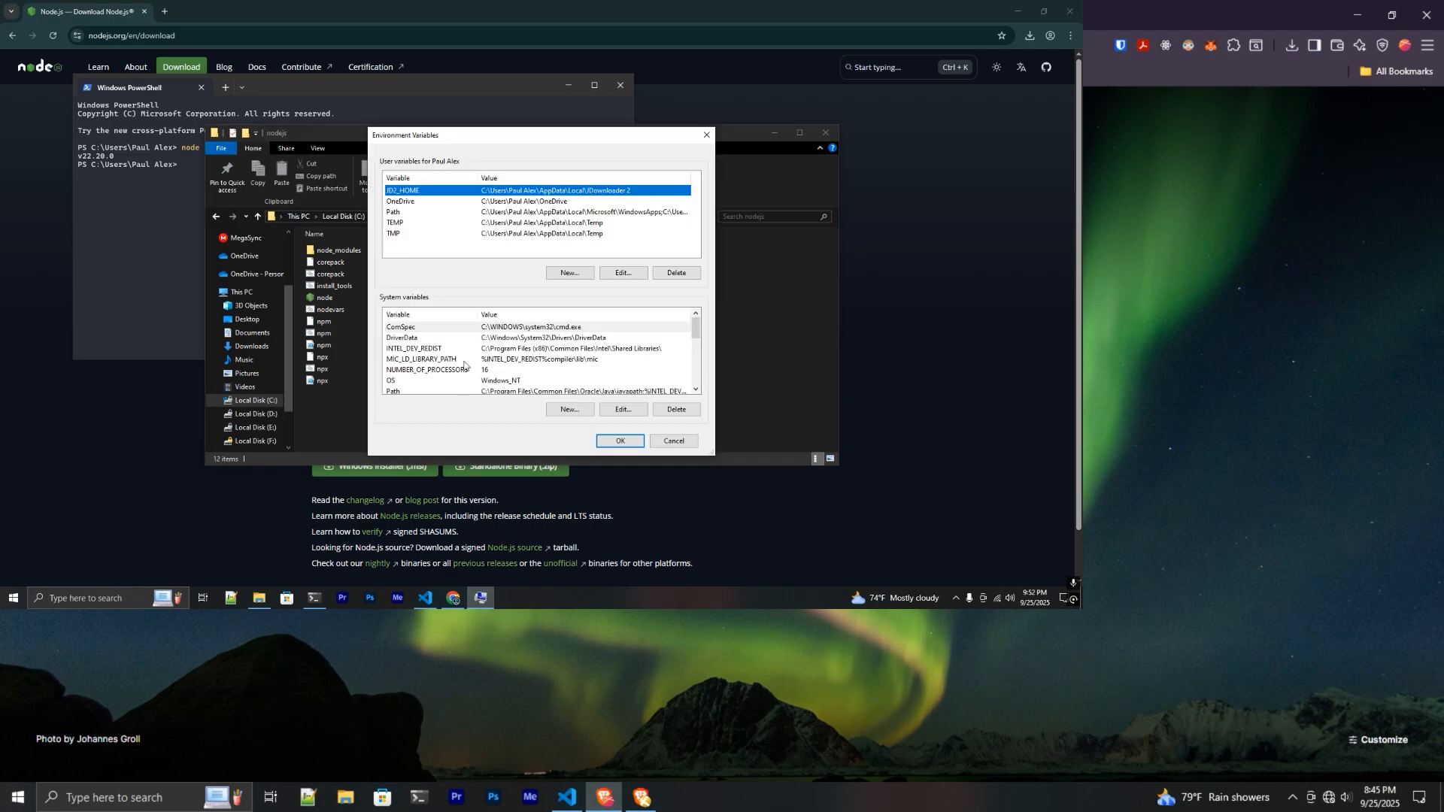
pyautogui.click(571, 409)
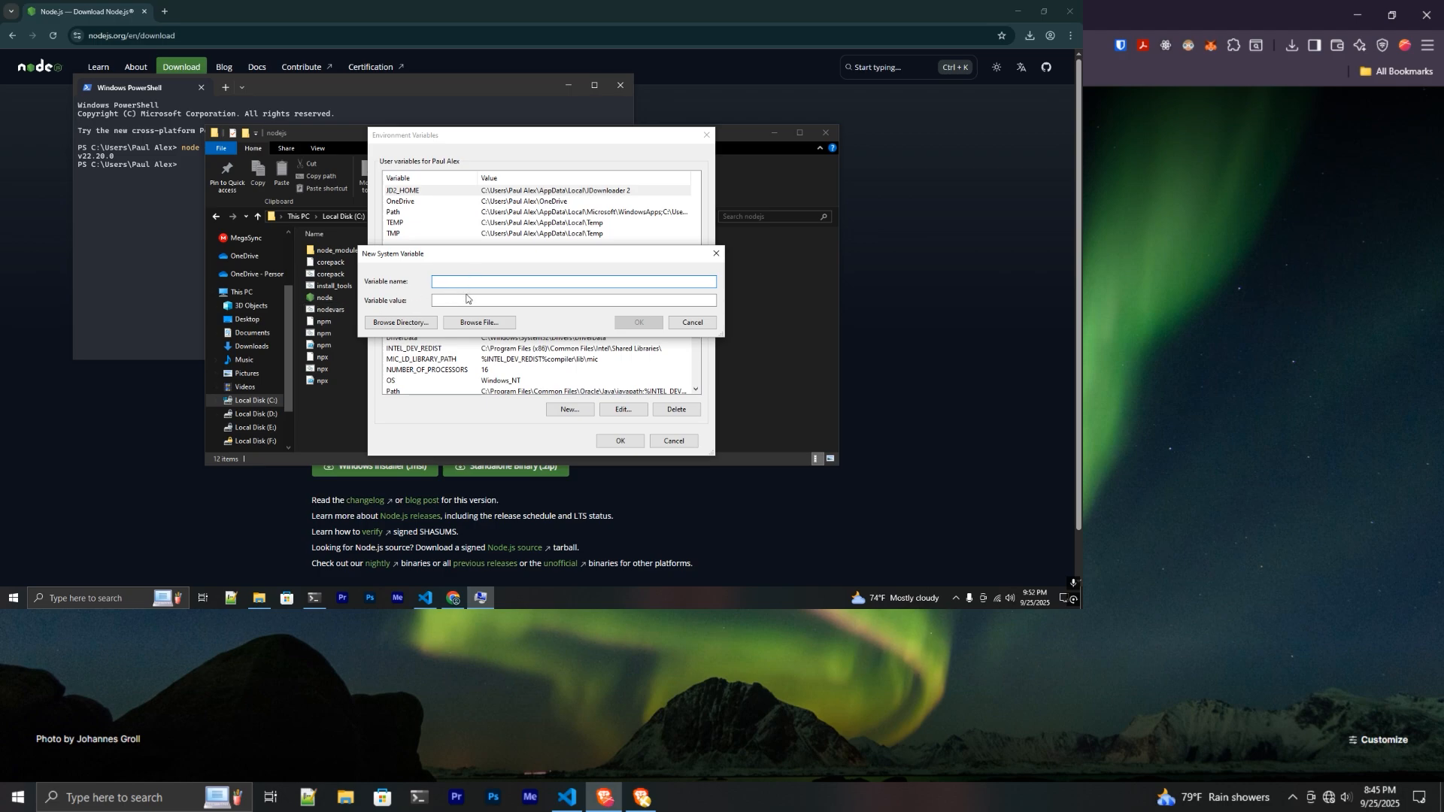
pyautogui.click(466, 299)
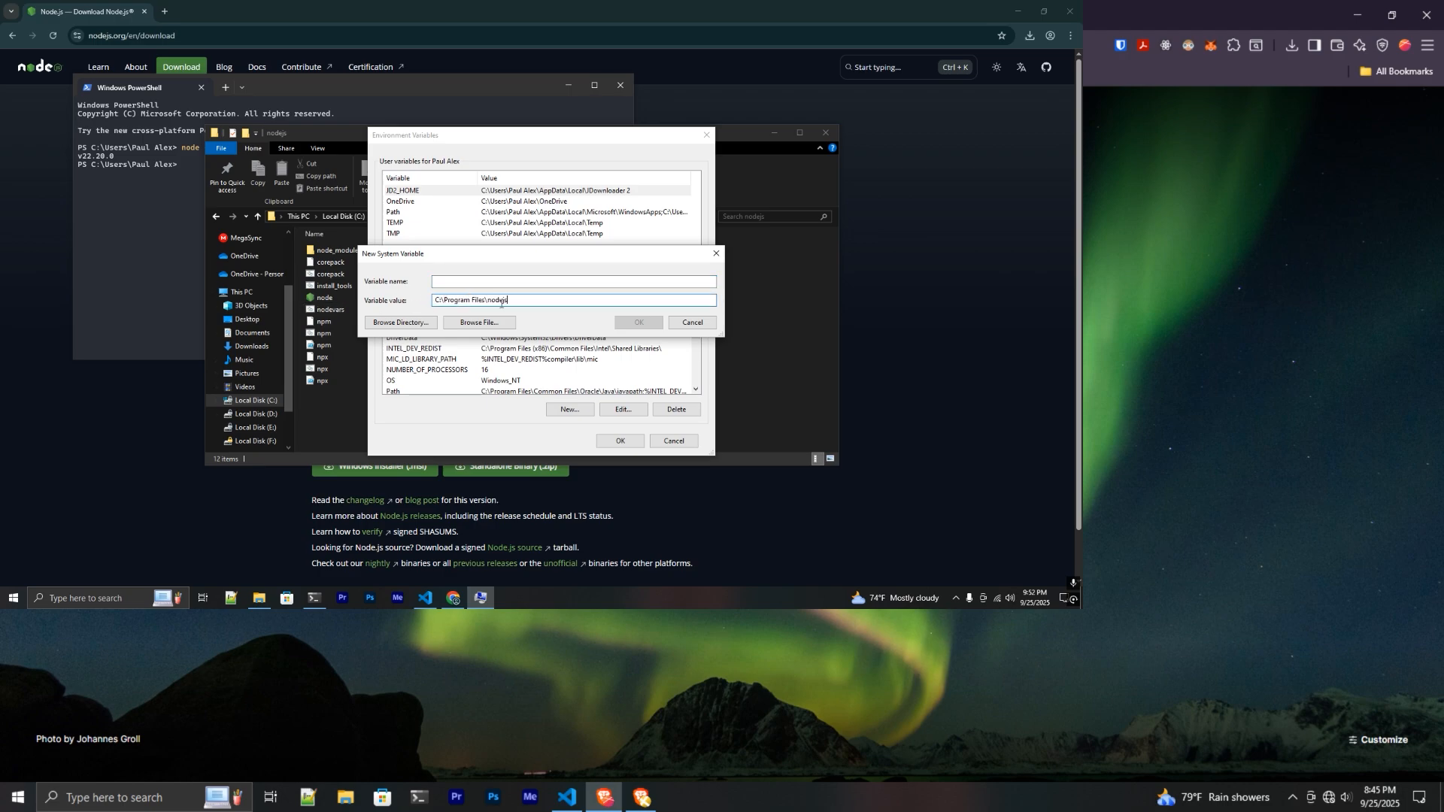
pyautogui.moveTo(506, 302); pyautogui.dragTo(426, 302)
pyautogui.click(453, 283)
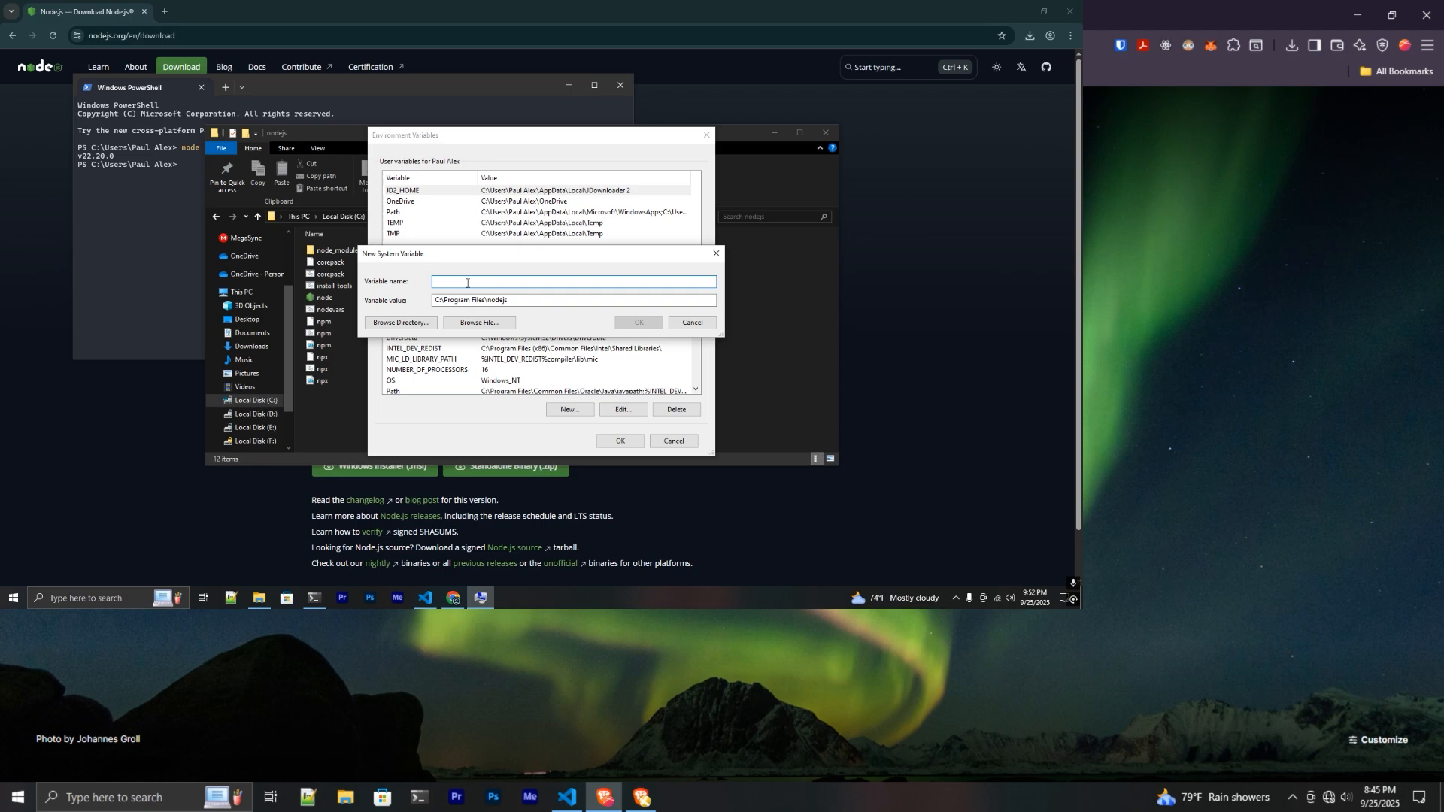
pyautogui.write('Nodejs')
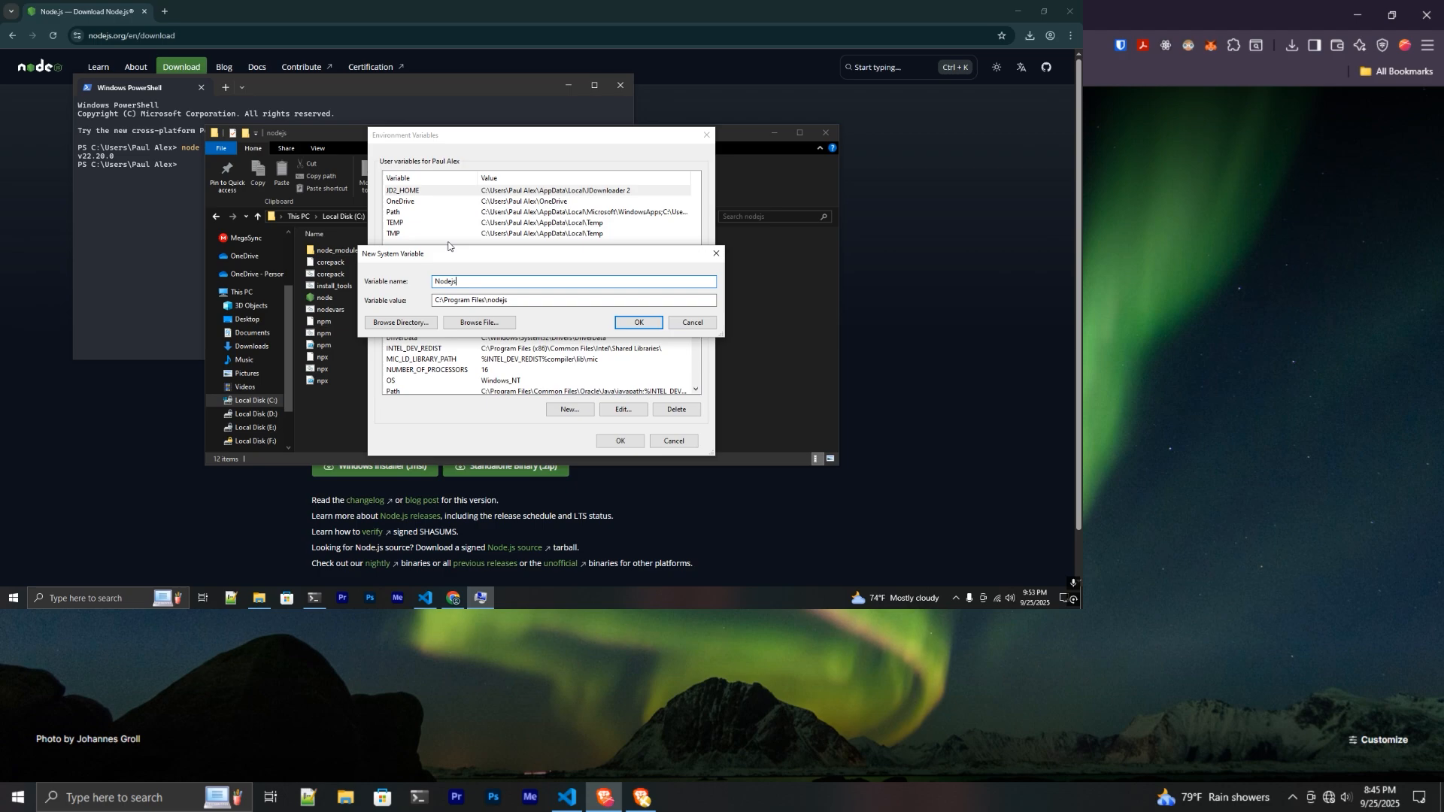
pyautogui.click(715, 254)
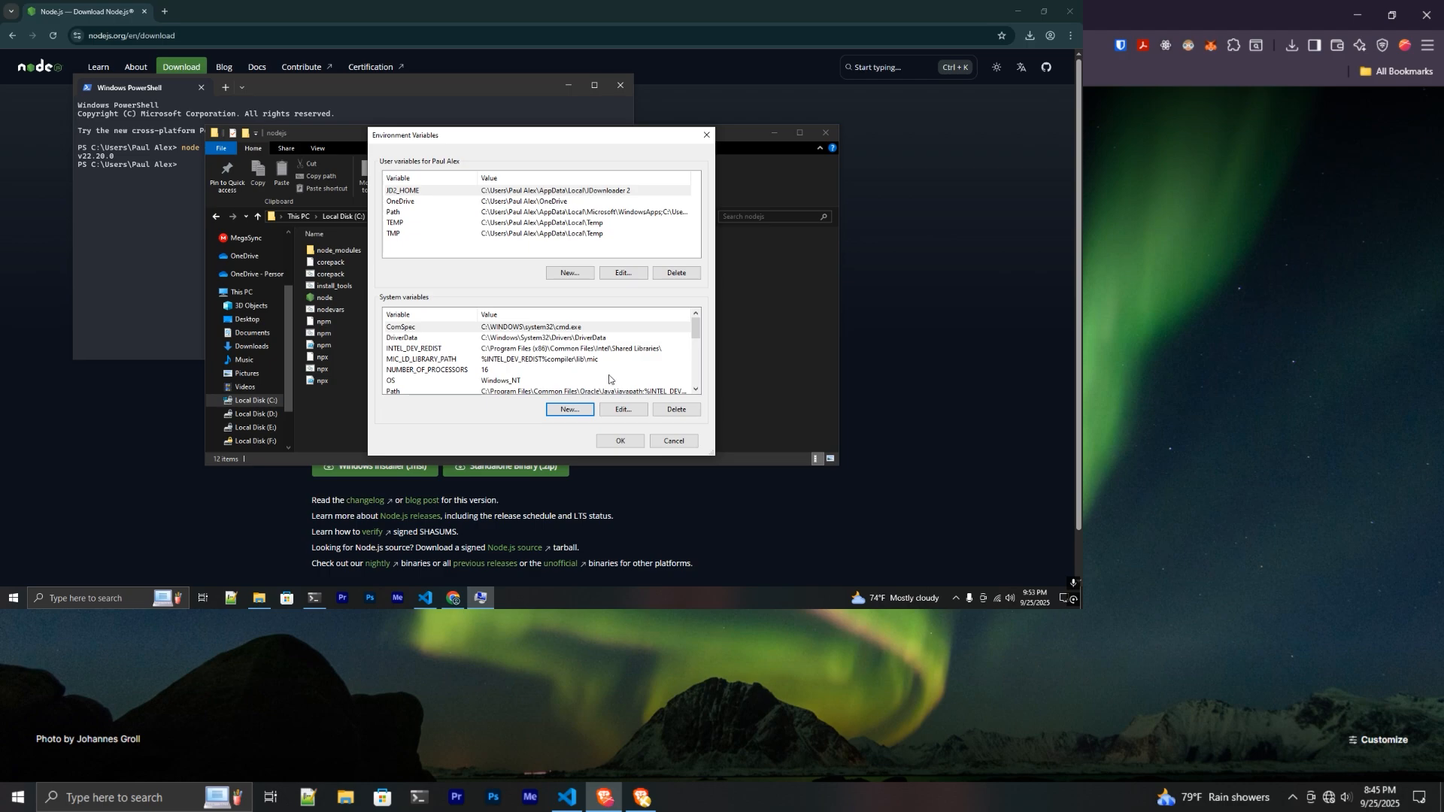
pyautogui.scroll(-5, 545, 369)
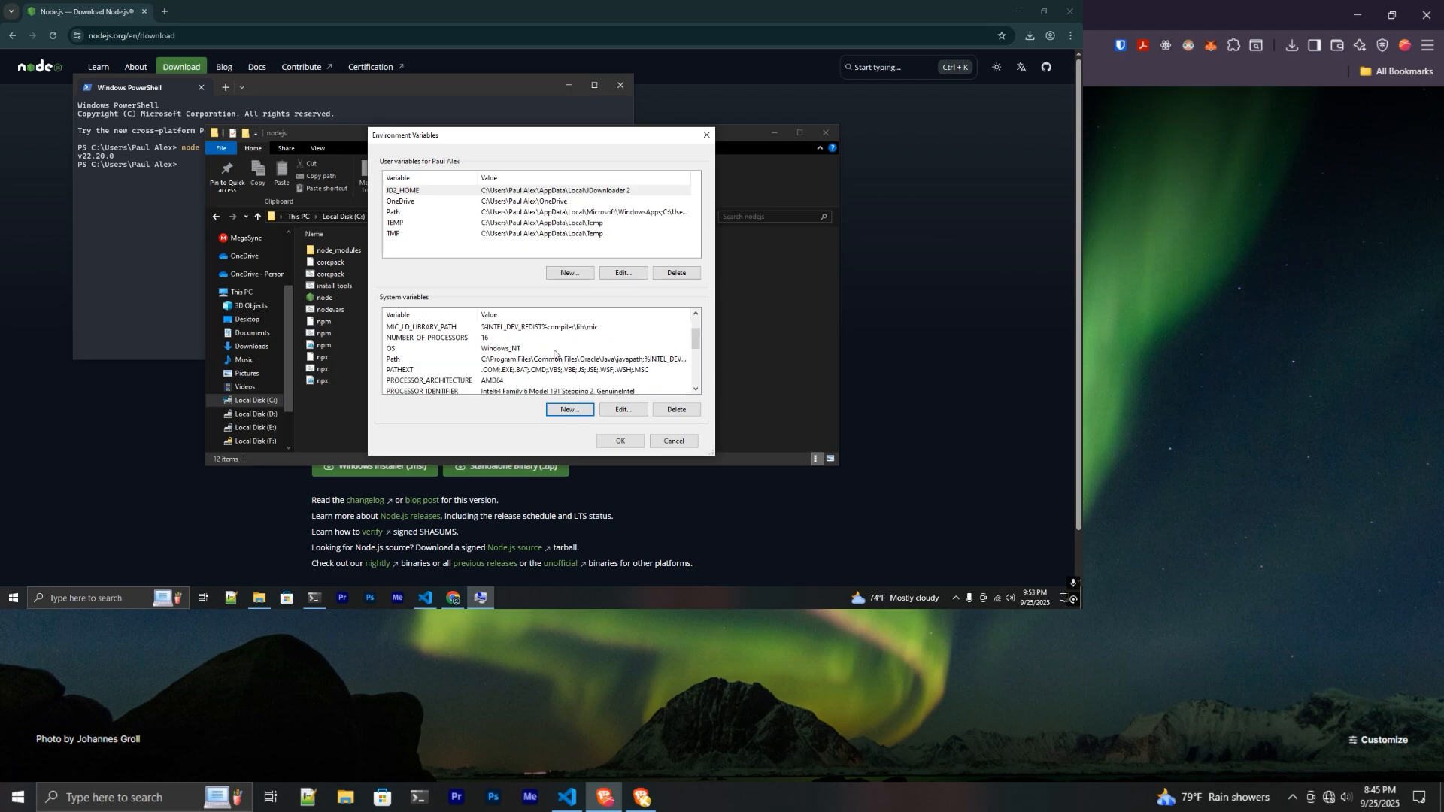
pyautogui.scroll(3, 548, 363)
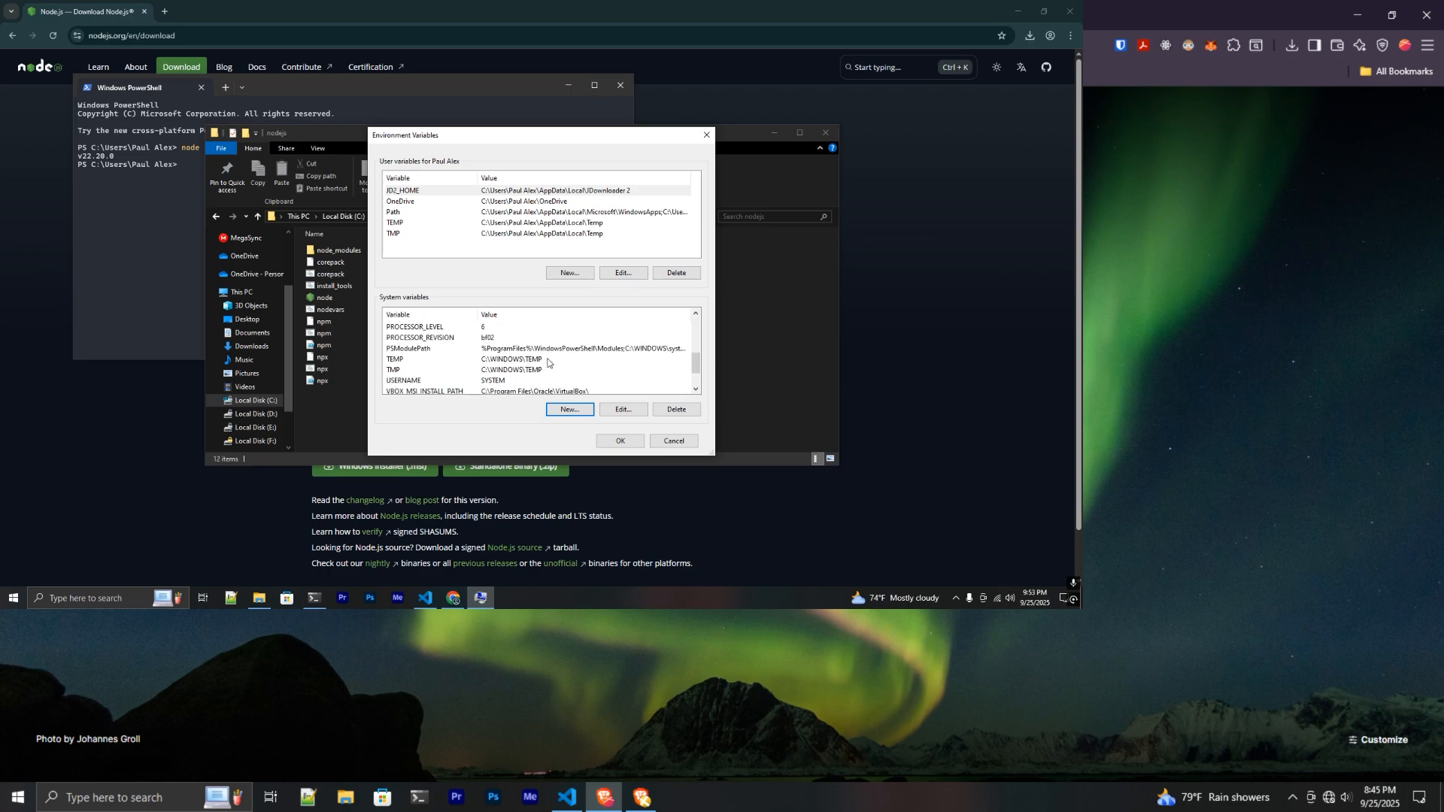
pyautogui.scroll(1, 505, 380)
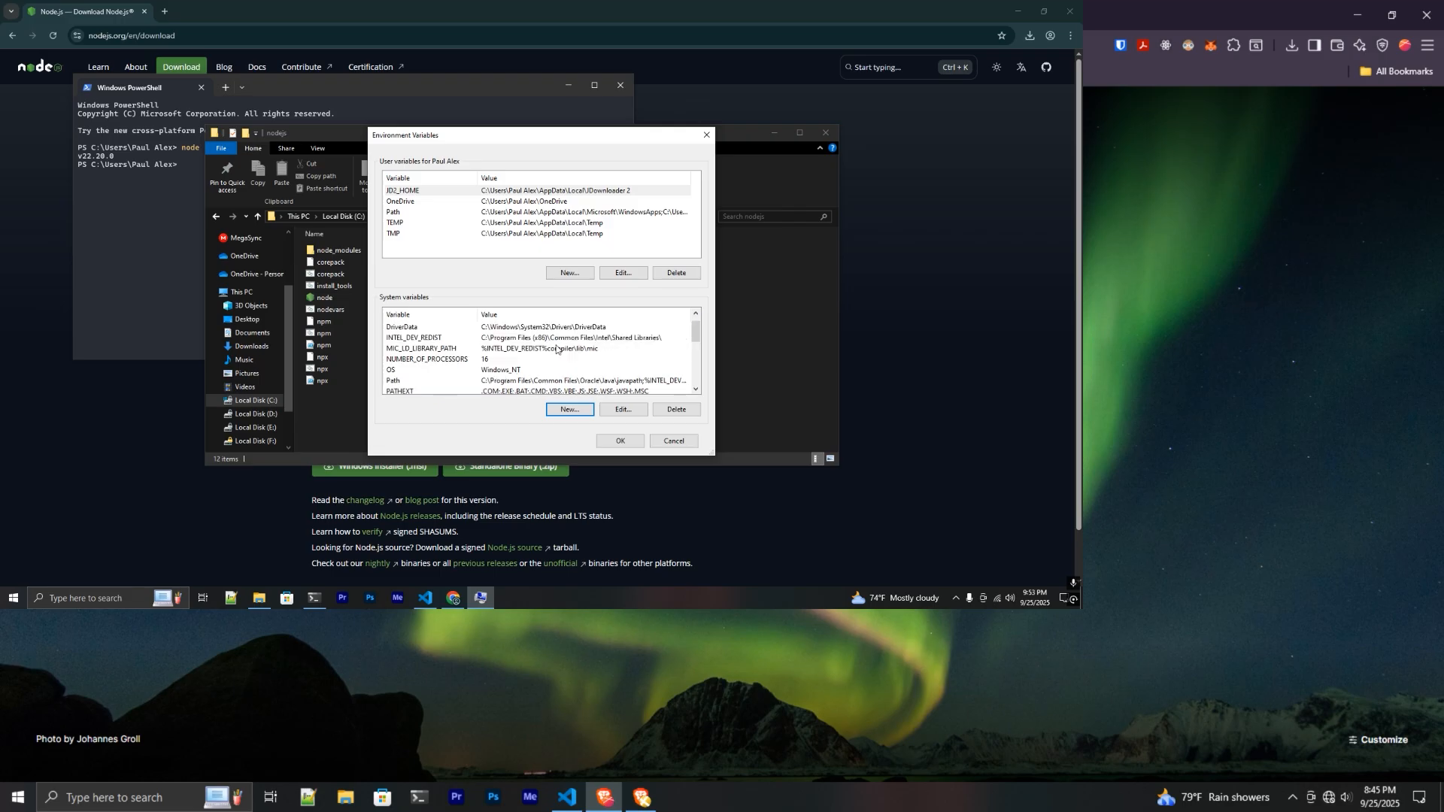